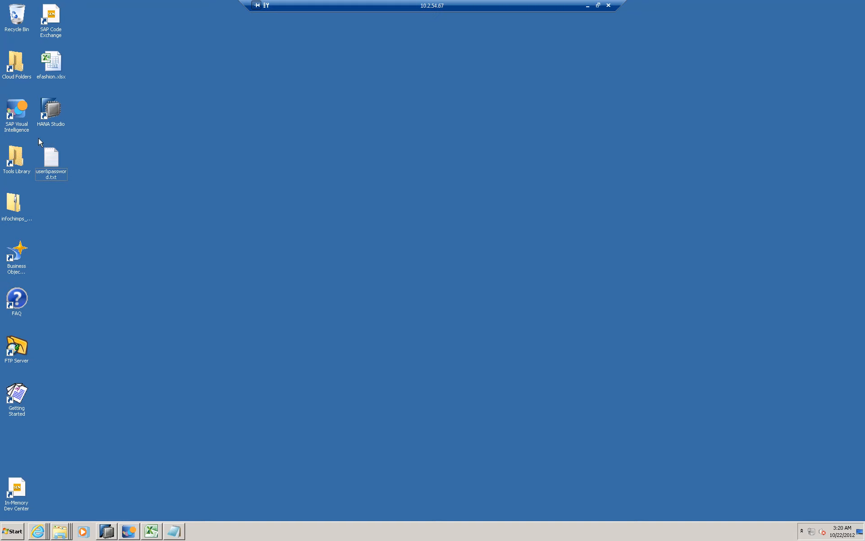
# - Switch to SAP HANA Studio and look over the schemas in the DCG system's catalog, including EFASHION_TUTORIAL and DMONEY
pyautogui.click(107, 531)
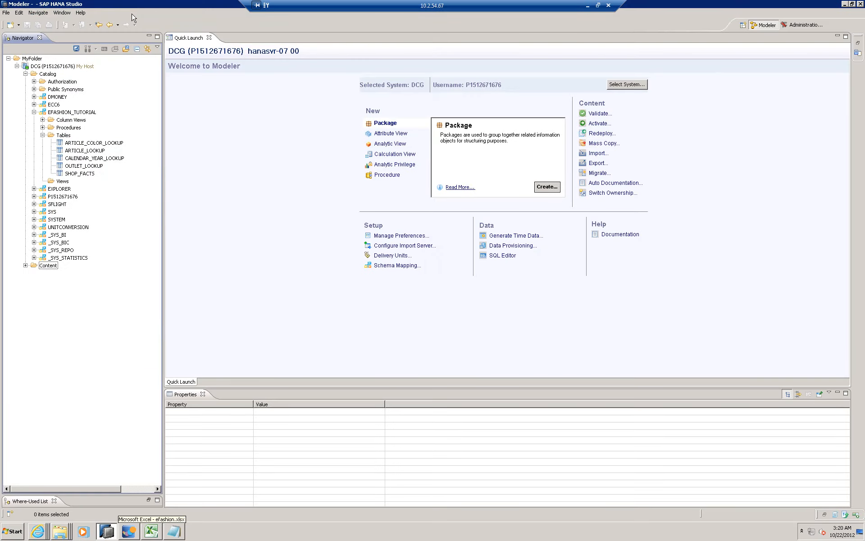
pyautogui.click(47, 66)
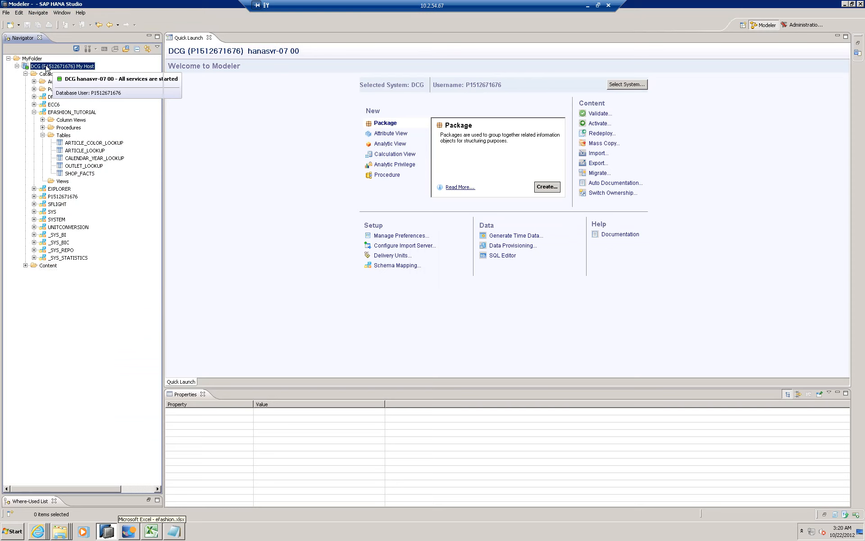
pyautogui.click(76, 113)
pyautogui.click(33, 112)
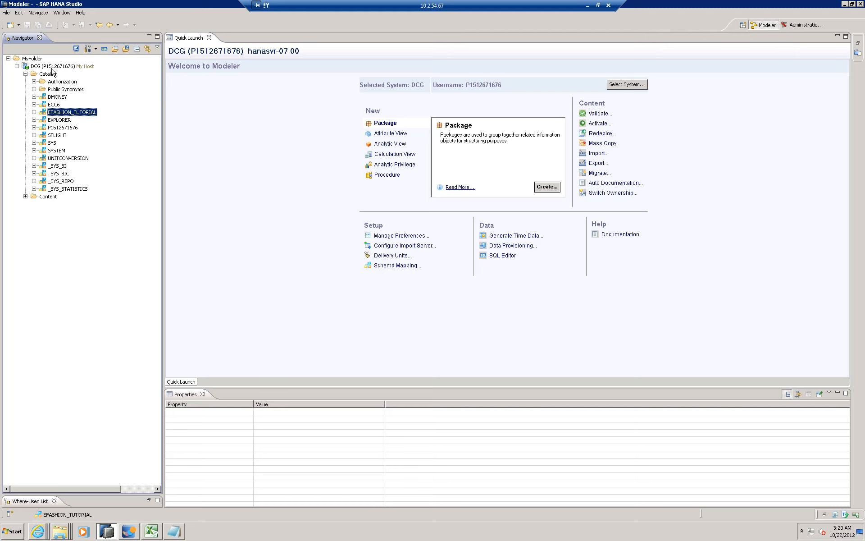
pyautogui.click(62, 98)
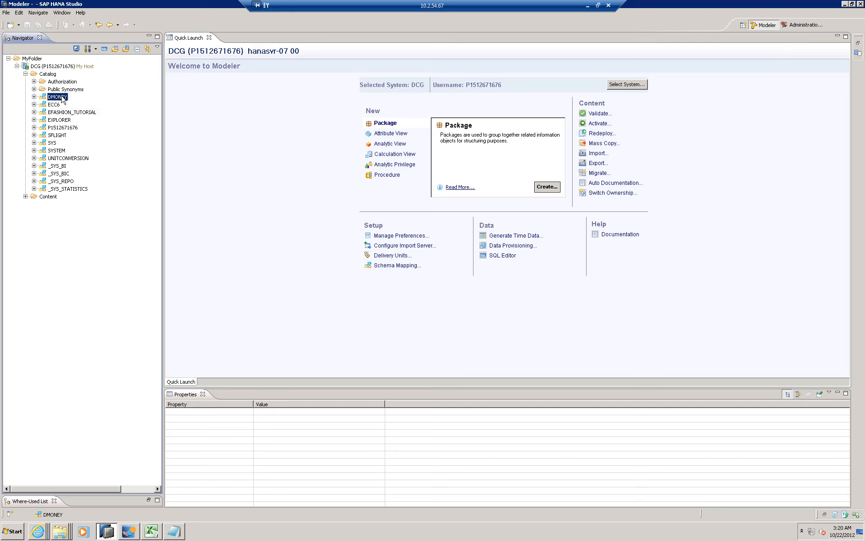
pyautogui.click(34, 112)
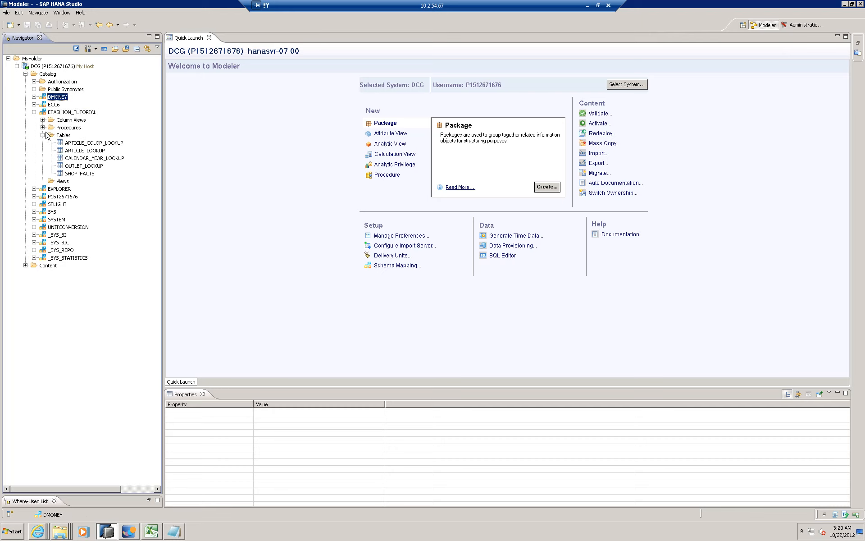
# - Look into the EXPLORER and ECC6 schemas in the catalog, leaving all schemas collapsed
pyautogui.click(34, 189)
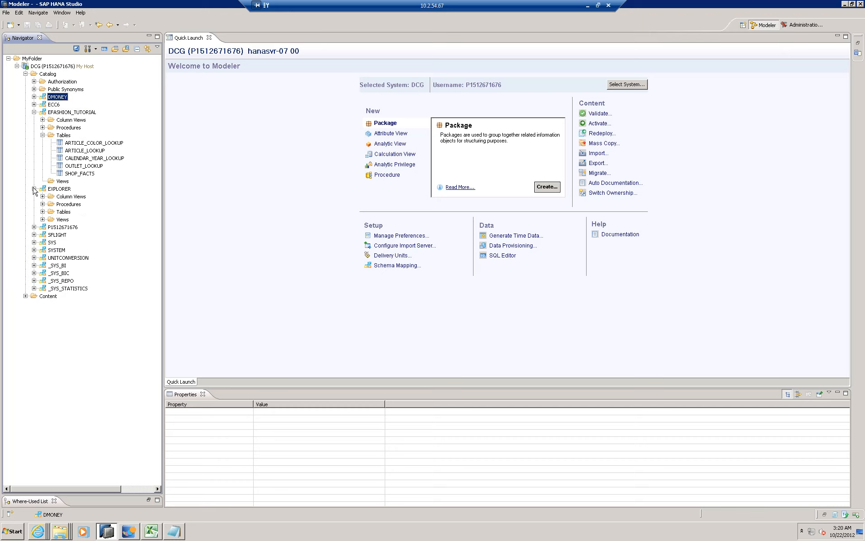
pyautogui.click(34, 189)
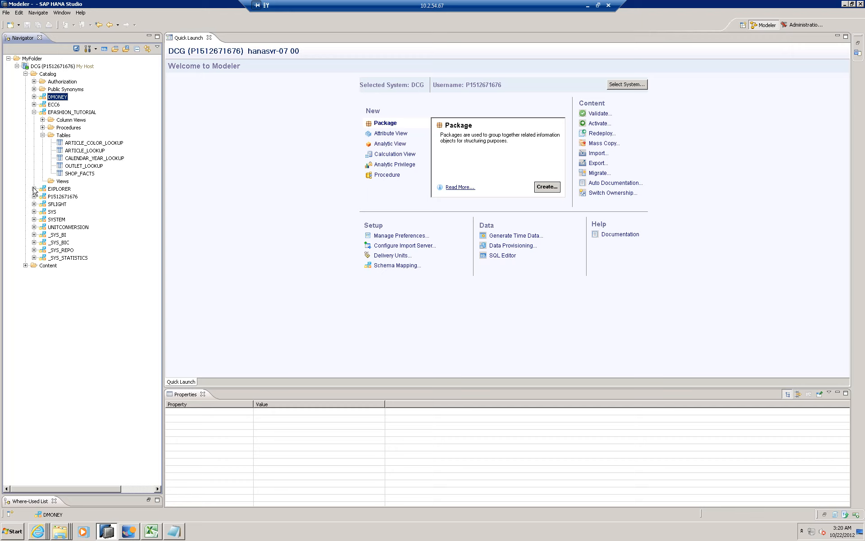
pyautogui.click(34, 112)
pyautogui.click(33, 104)
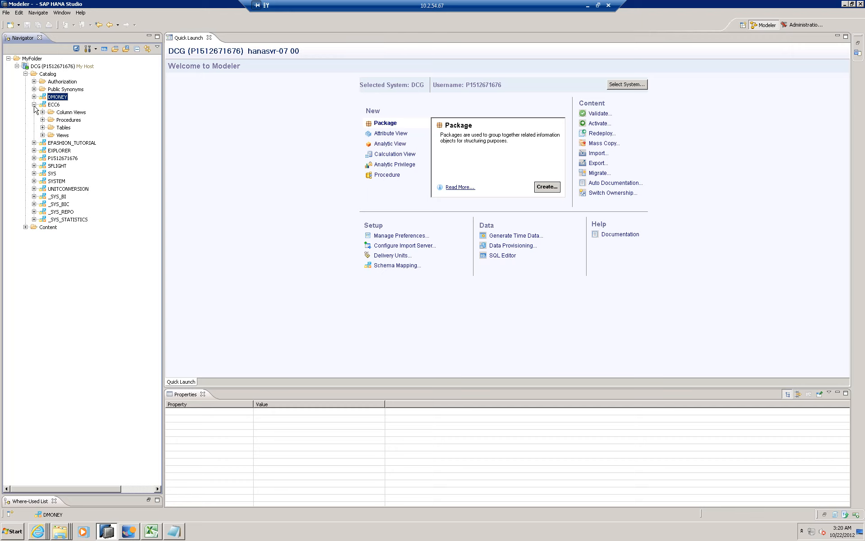
pyautogui.click(34, 105)
pyautogui.click(34, 104)
pyautogui.click(34, 105)
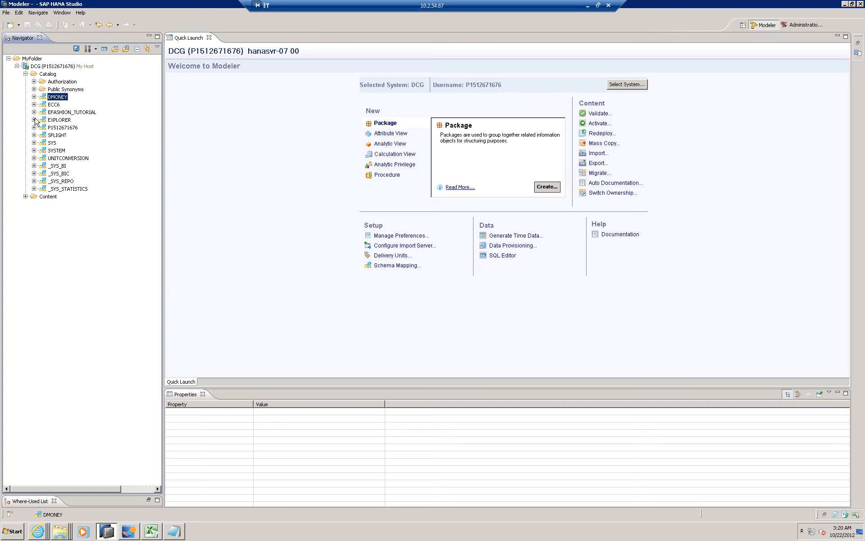
# - Expand the EFASHION_TUTORIAL schema and select its expanded Tables folder
pyautogui.click(34, 112)
pyautogui.click(74, 112)
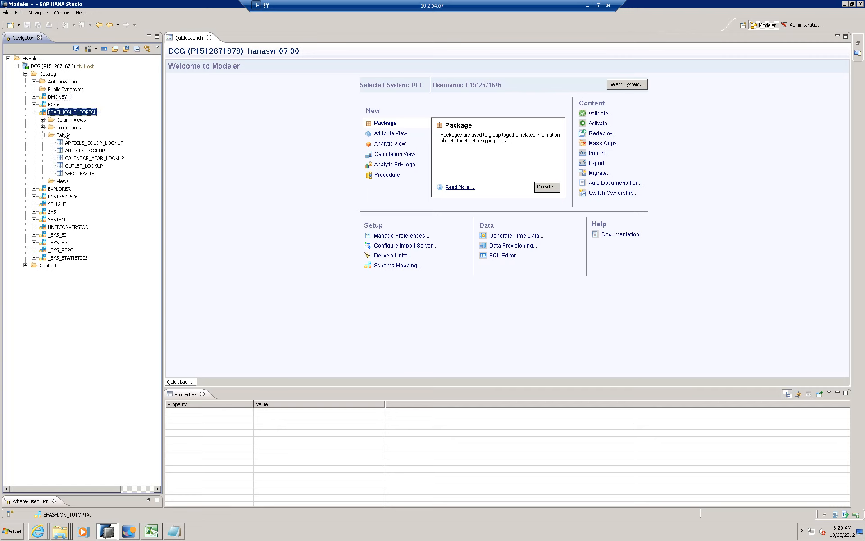
pyautogui.click(43, 135)
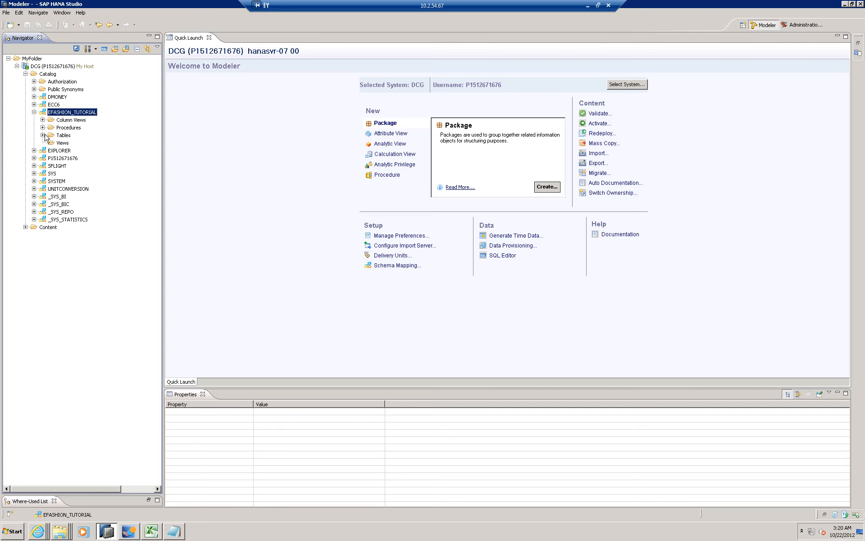
pyautogui.click(43, 135)
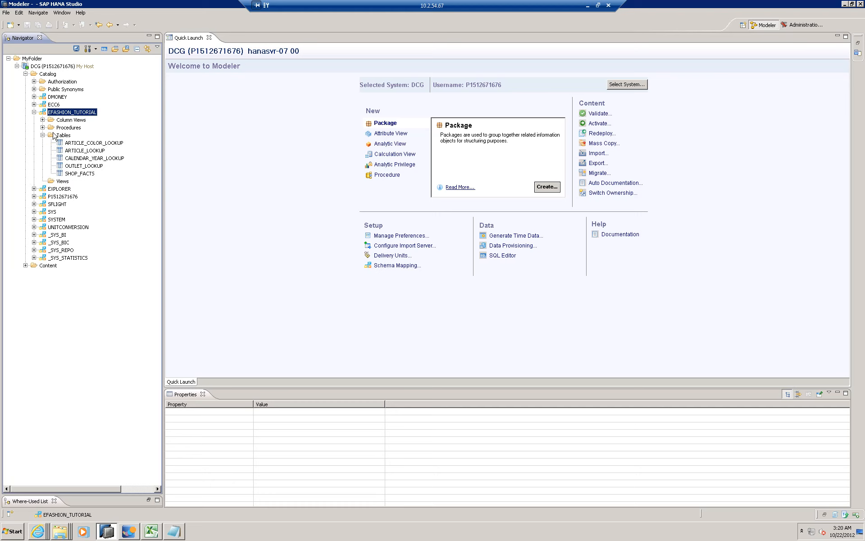
pyautogui.click(62, 136)
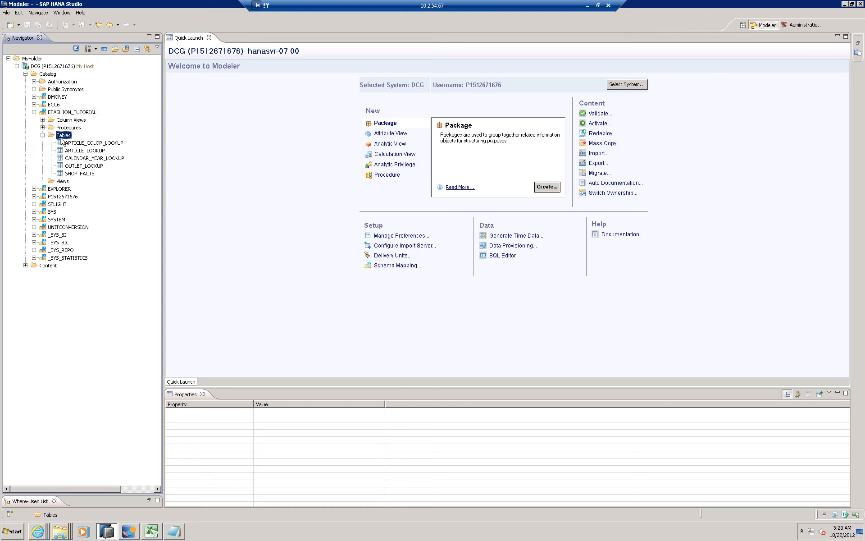
# - Examine the tables of the EFASHION_TUTORIAL schema, from ARTICLE_COLOR_LOOKUP down to SHOP_FACTS
pyautogui.click(72, 143)
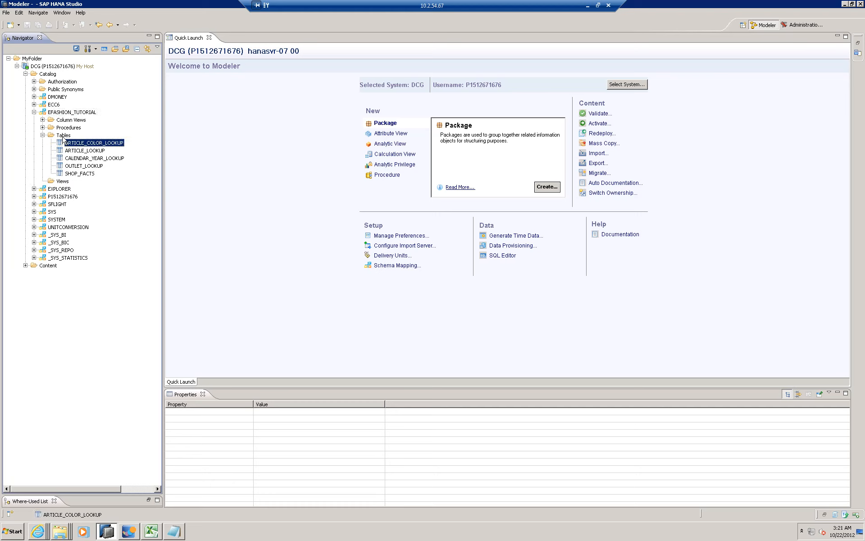
pyautogui.click(62, 137)
pyautogui.click(75, 144)
pyautogui.click(80, 174)
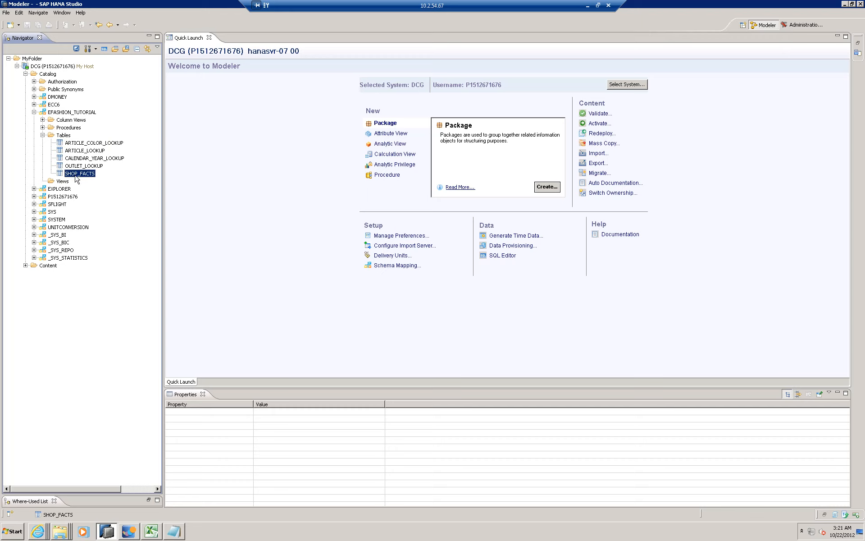
pyautogui.press('Up')
pyautogui.press('Up')
pyautogui.press('Up')
pyautogui.press('Up')
pyautogui.press('Up')
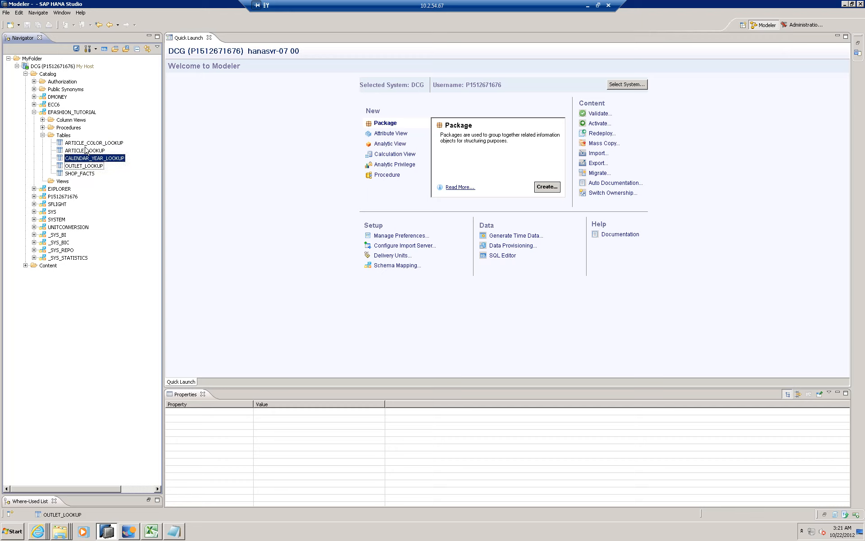
pyautogui.click(42, 135)
pyautogui.click(43, 135)
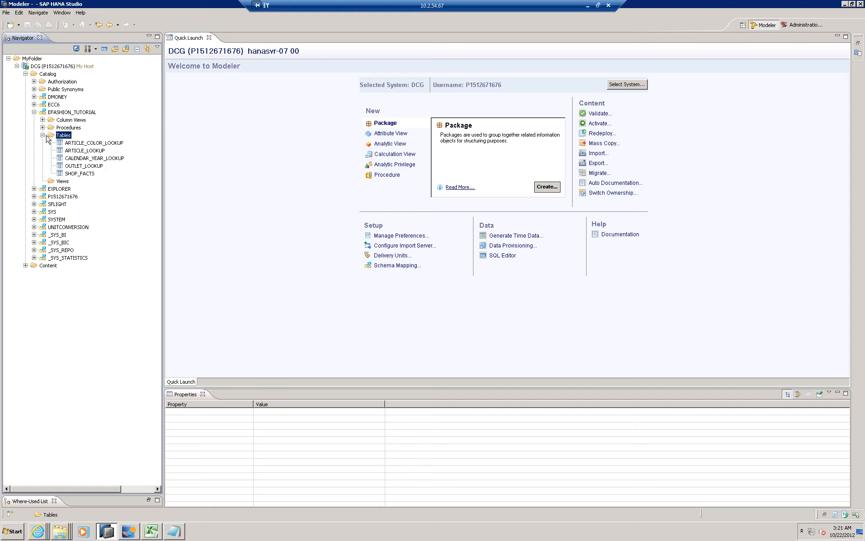
# - Expand the system's Content folder, find the myefashion package and expand it
pyautogui.click(25, 266)
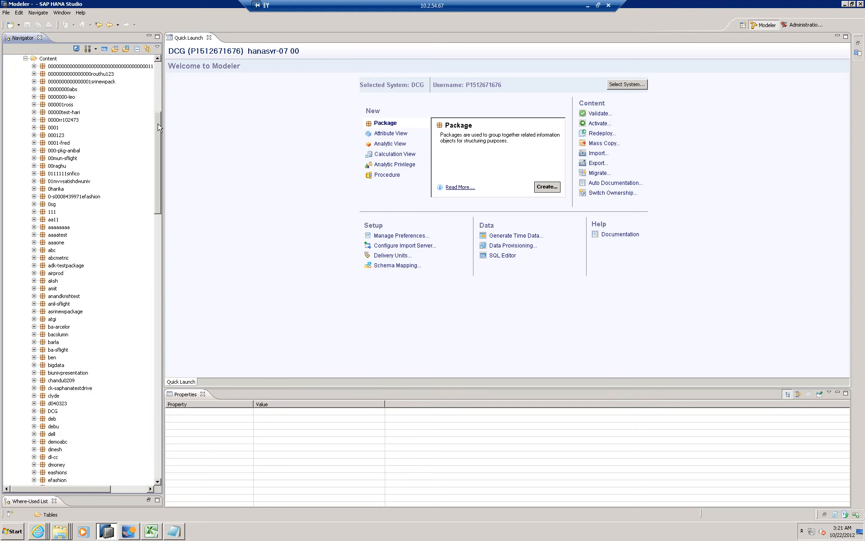
pyautogui.scroll(6, 72, 181)
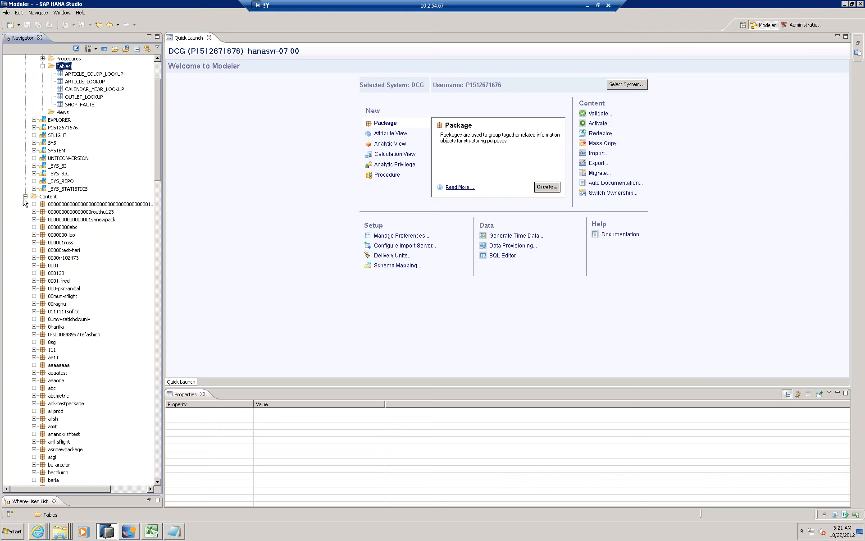
pyautogui.scroll(-3, 158, 140)
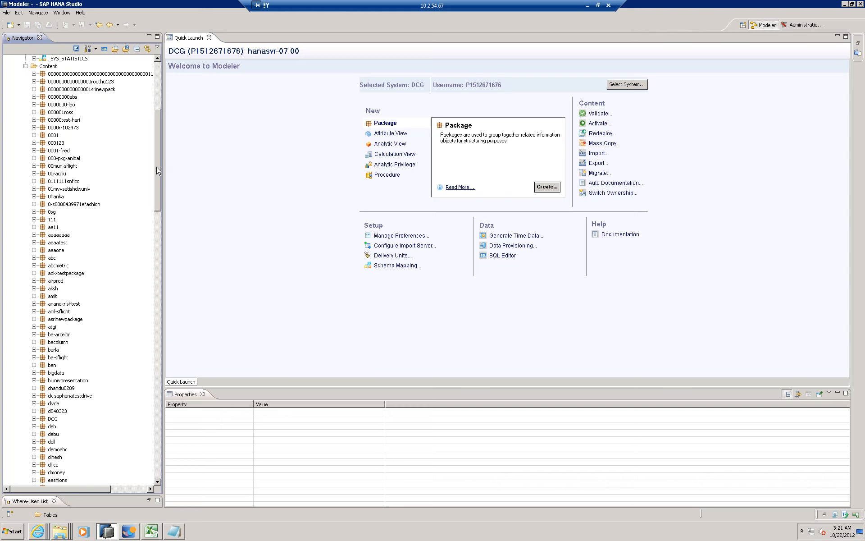
pyautogui.scroll(-11, 160, 212)
pyautogui.scroll(-20, 160, 270)
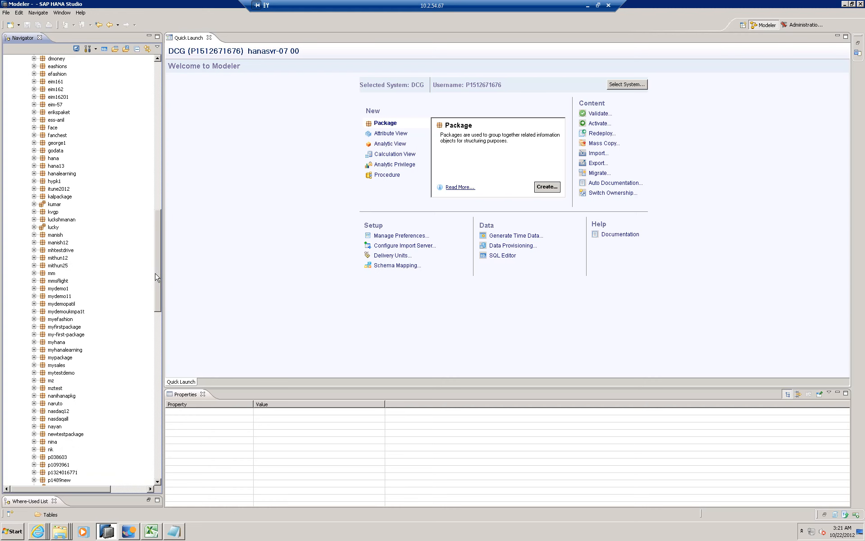
pyautogui.moveTo(159, 310); pyautogui.dragTo(158, 266)
pyautogui.scroll(-3, 158, 275)
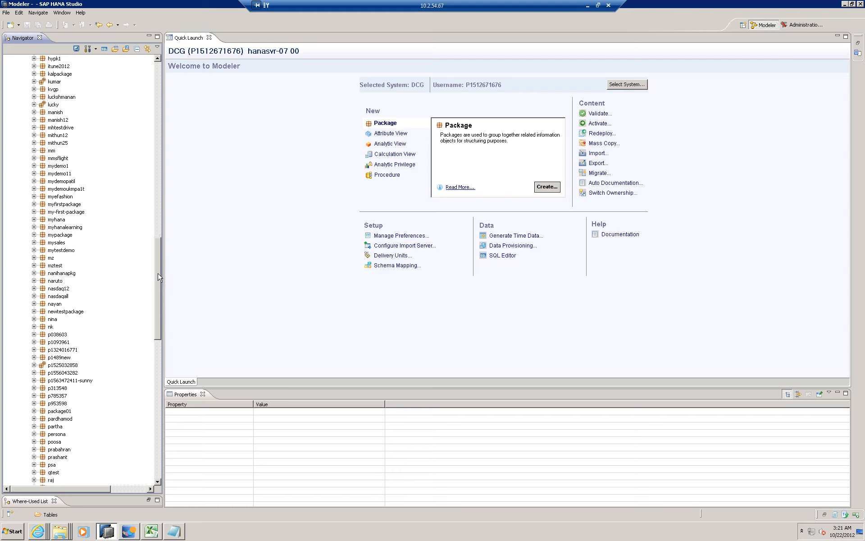
pyautogui.moveTo(157, 273); pyautogui.dragTo(159, 281)
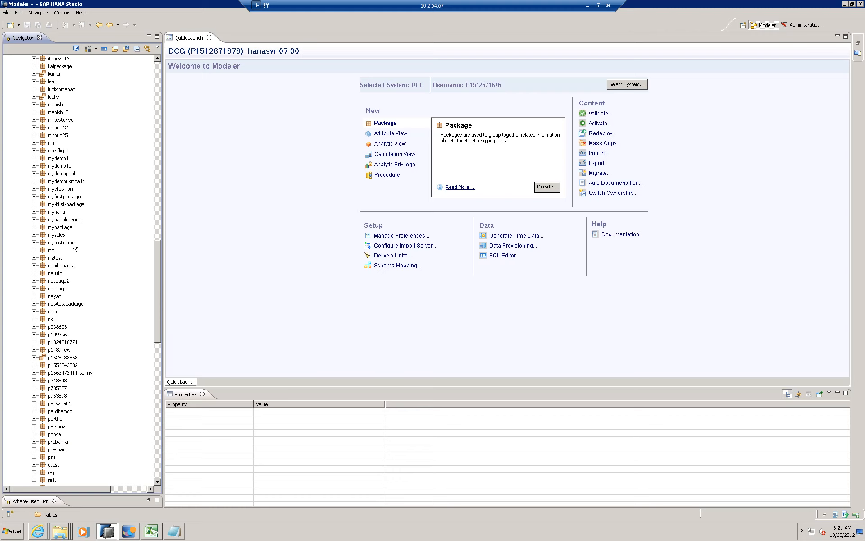
pyautogui.click(54, 189)
pyautogui.doubleClick(53, 188)
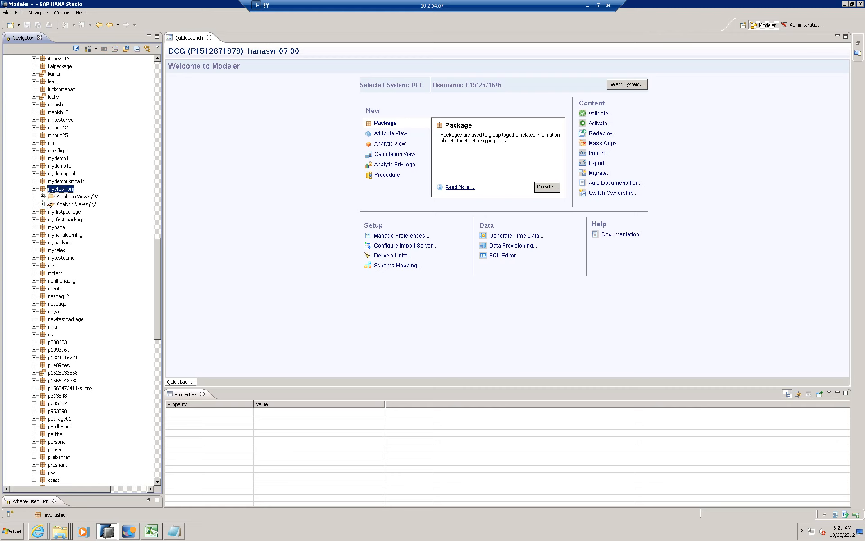
# - Expand myefashion's attribute and analytic views, and open the AN_EFASHION analytic view in its logical view
pyautogui.click(43, 197)
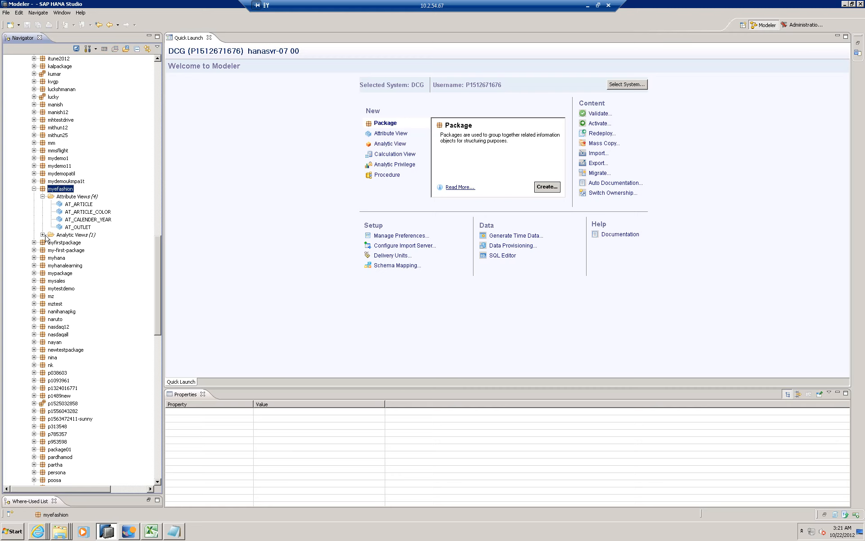
pyautogui.click(45, 234)
pyautogui.click(89, 245)
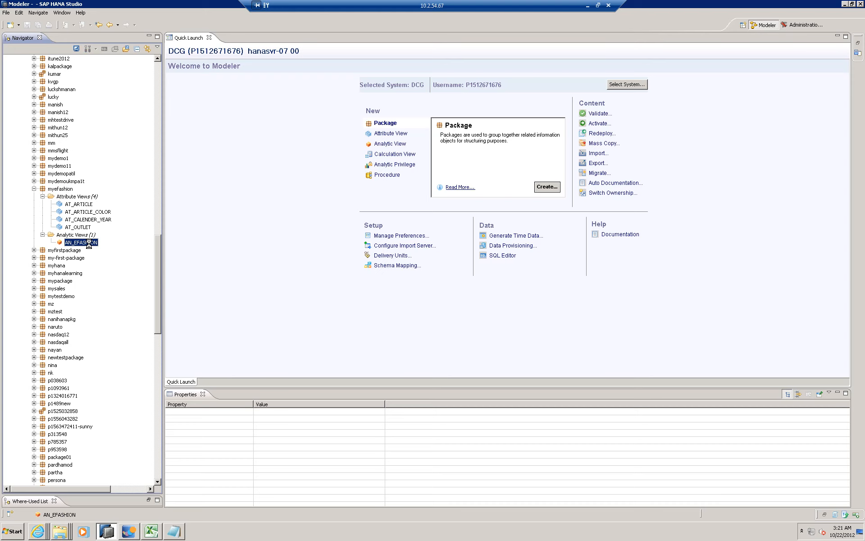
pyautogui.doubleClick(89, 243)
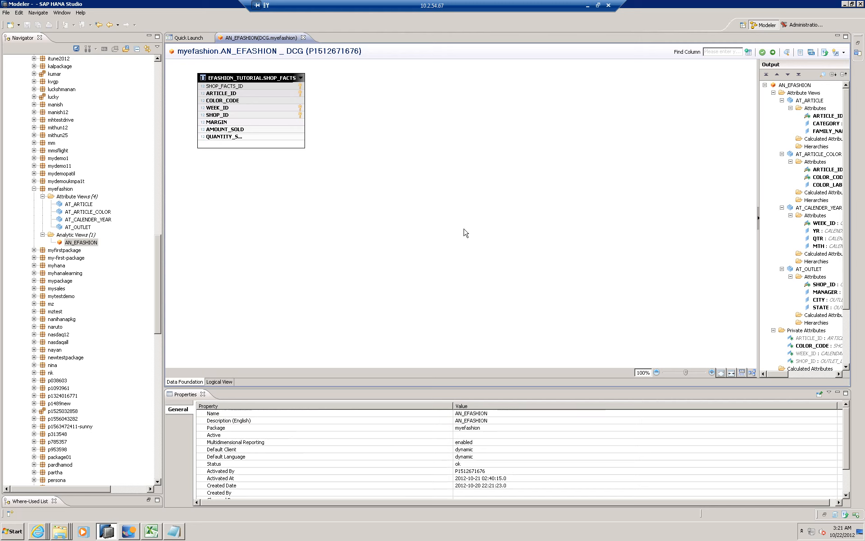
pyautogui.click(219, 381)
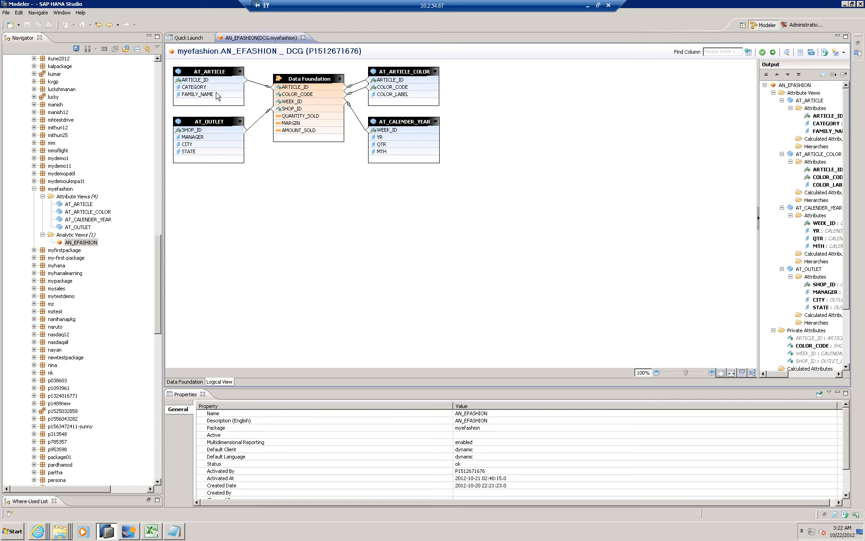
# - Examine how the article, outlet, article color and calendar year attribute views join the data foundation in AN_EFASHION
pyautogui.click(221, 72)
pyautogui.click(216, 121)
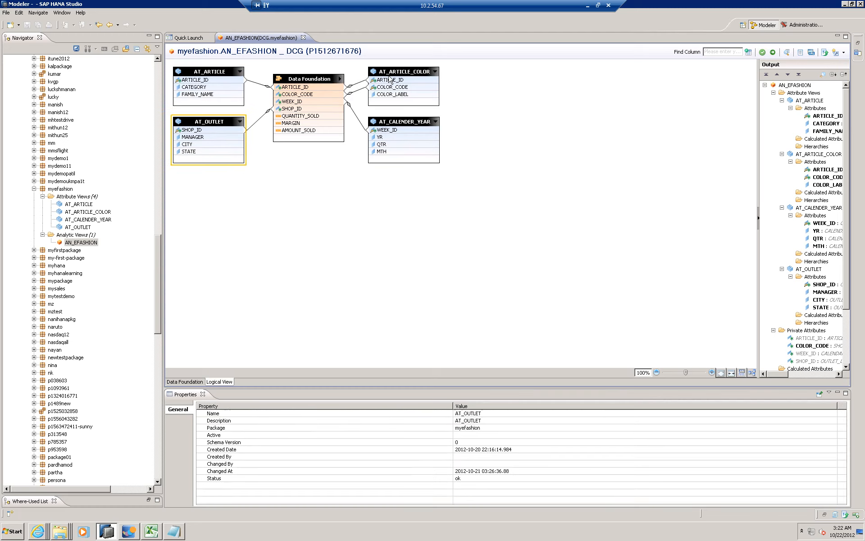
pyautogui.click(407, 76)
pyautogui.click(411, 126)
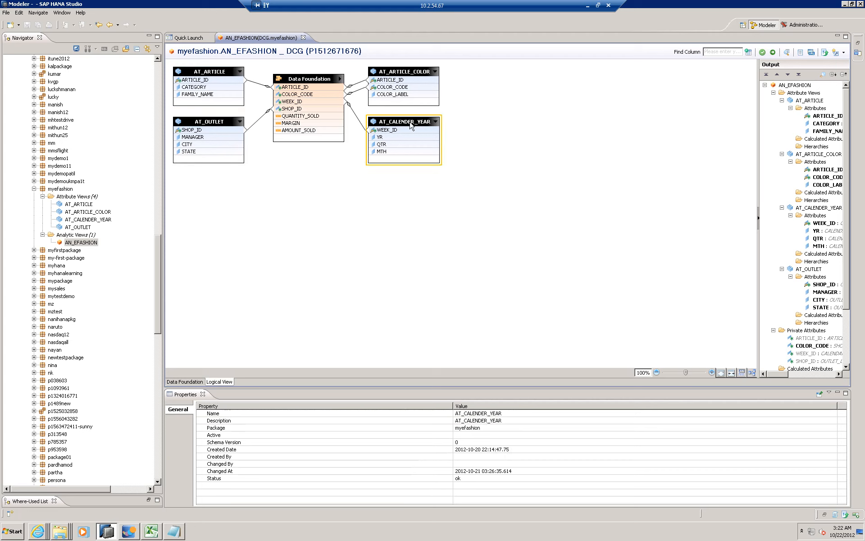
pyautogui.click(575, 194)
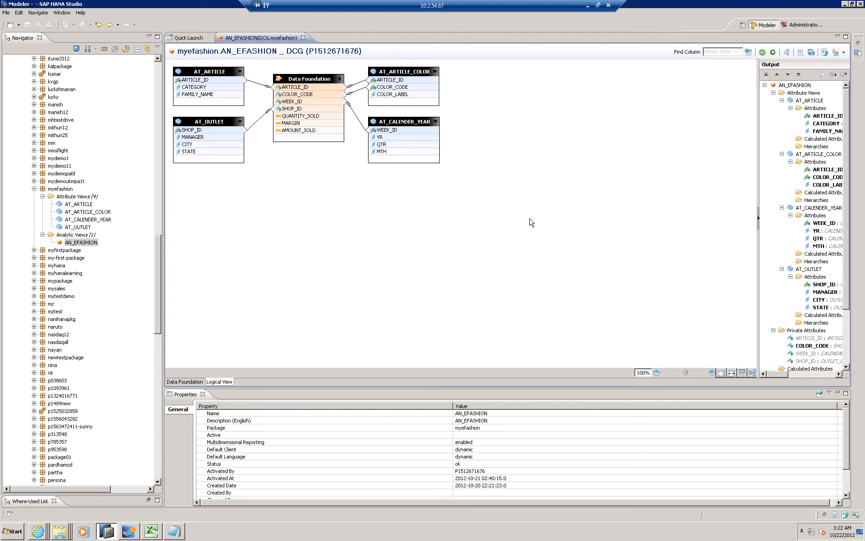
pyautogui.click(219, 48)
pyautogui.moveTo(166, 65); pyautogui.dragTo(549, 228)
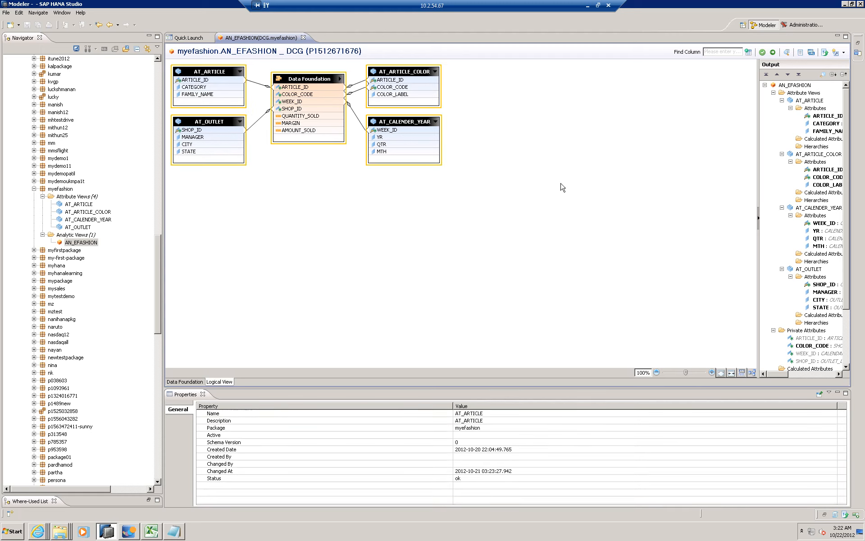
pyautogui.click(563, 188)
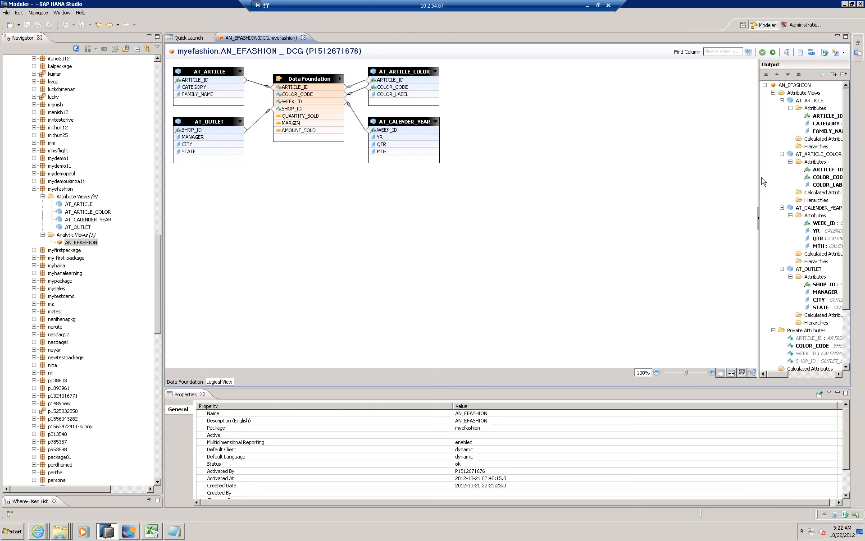
# - Widen the output structure of AN_EFASHION and inspect its AT_ARTICLE and AT_ARTICLE_COLOR attribute views
pyautogui.moveTo(684, 179); pyautogui.dragTo(670, 232)
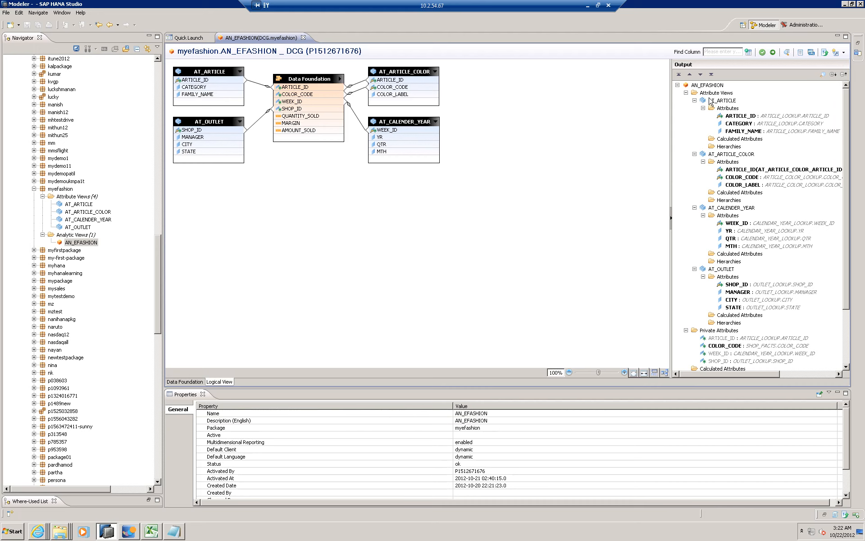
pyautogui.click(724, 101)
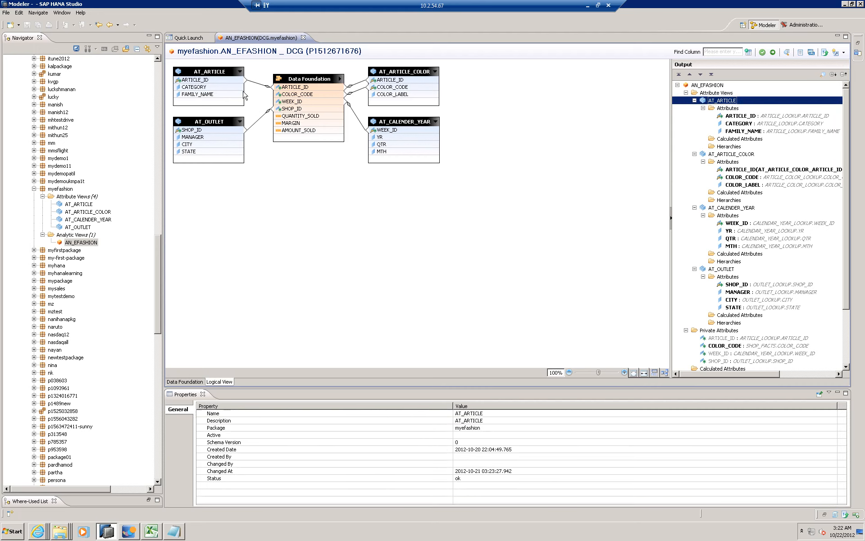
pyautogui.click(736, 154)
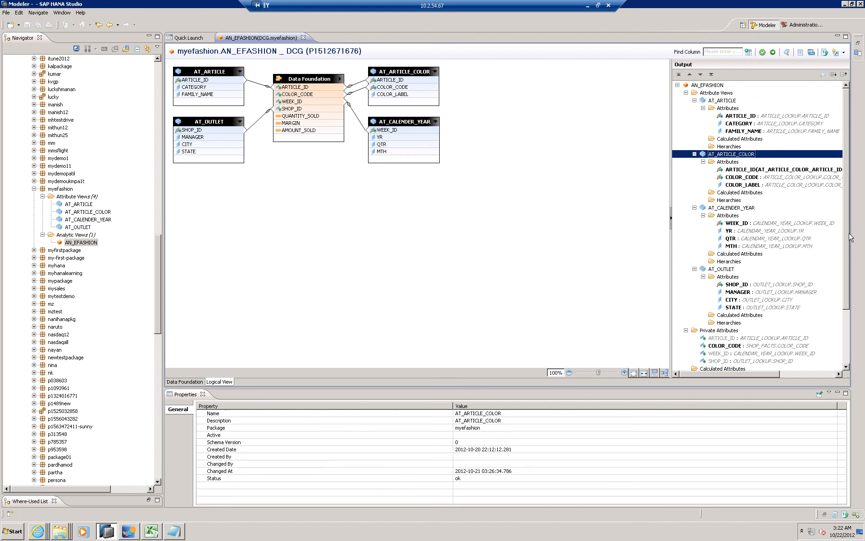
# - Create a new package named myefashion1 under the system's Content folder
pyautogui.scroll(-2, 855, 269)
pyautogui.scroll(-2, 855, 269)
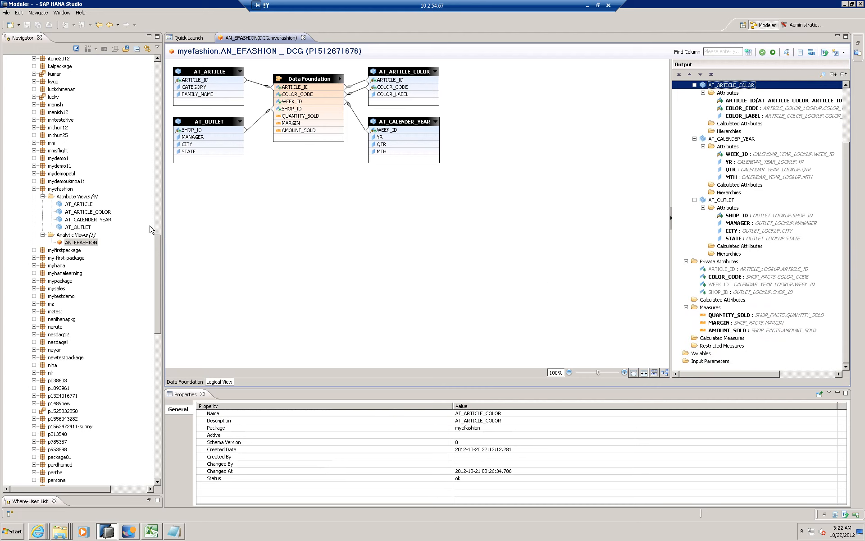
pyautogui.moveTo(158, 252); pyautogui.dragTo(159, 95)
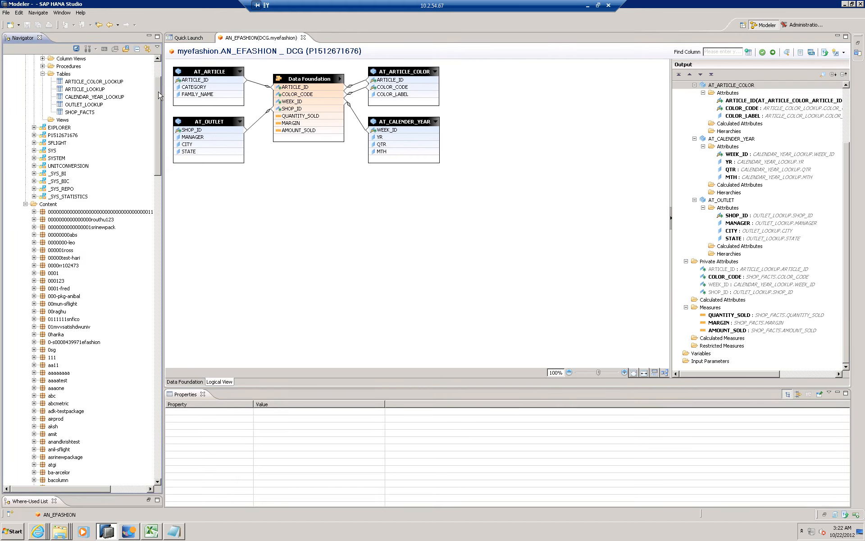
pyautogui.rightClick(49, 205)
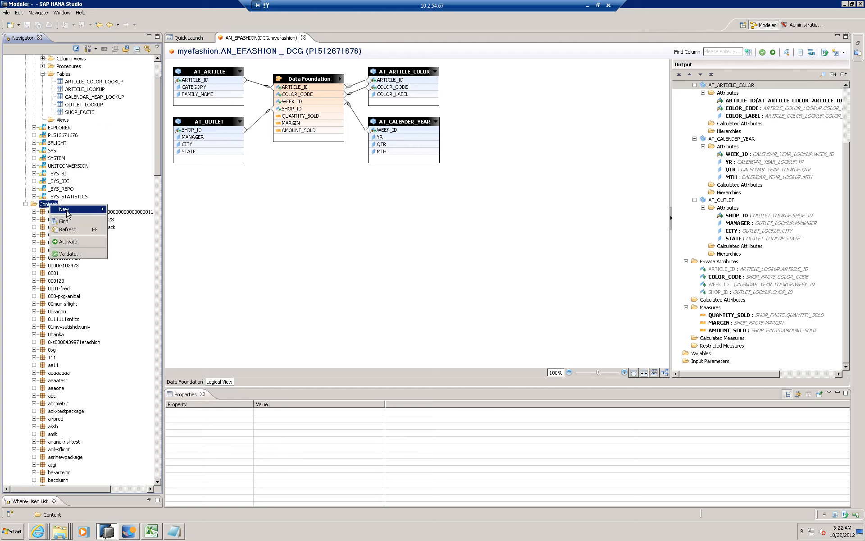
pyautogui.moveTo(68, 211)
pyautogui.click(127, 212)
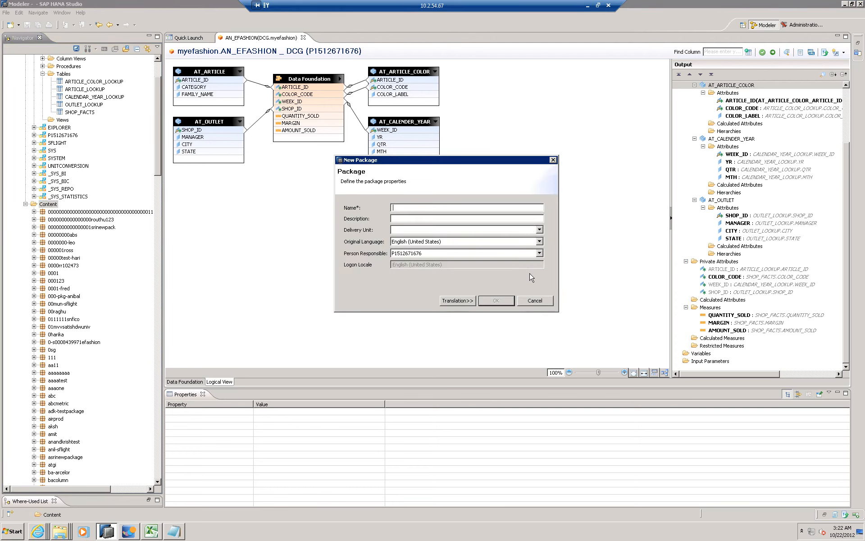
pyautogui.write('e')
pyautogui.press('BackSpace')
pyautogui.write('m,')
pyautogui.press('BackSpace')
pyautogui.press('Tab')
pyautogui.click(464, 207)
pyautogui.click(500, 301)
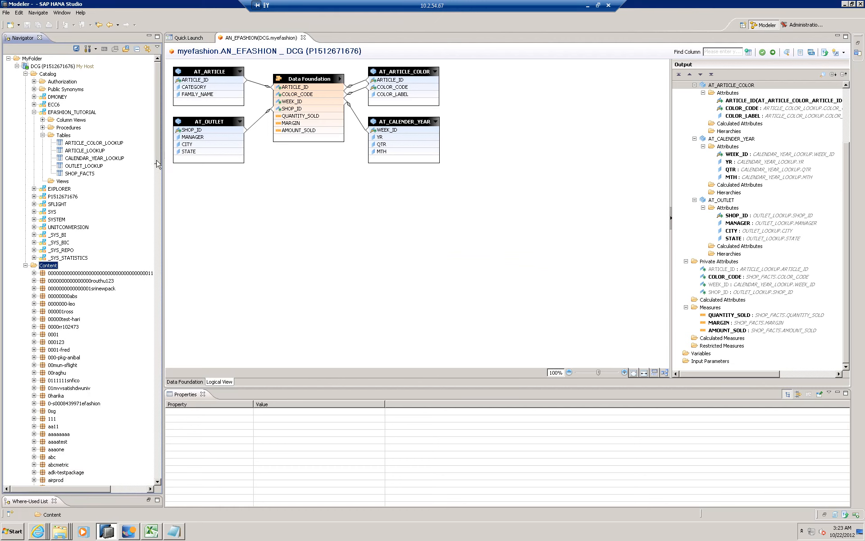
# - Find the myefashion1 package and expand the myefashion package with its attribute and analytic views for reference
pyautogui.scroll(-5, 158, 165)
pyautogui.scroll(-20, 164, 245)
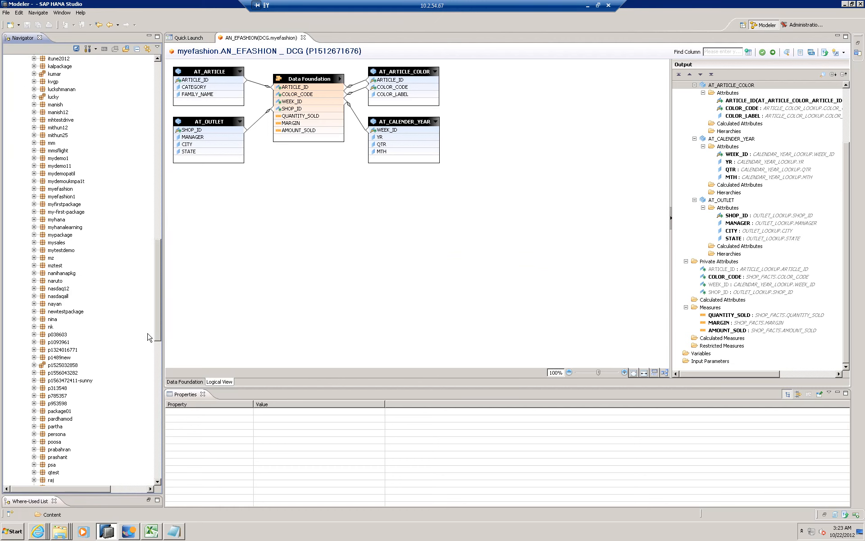
pyautogui.scroll(1, 151, 219)
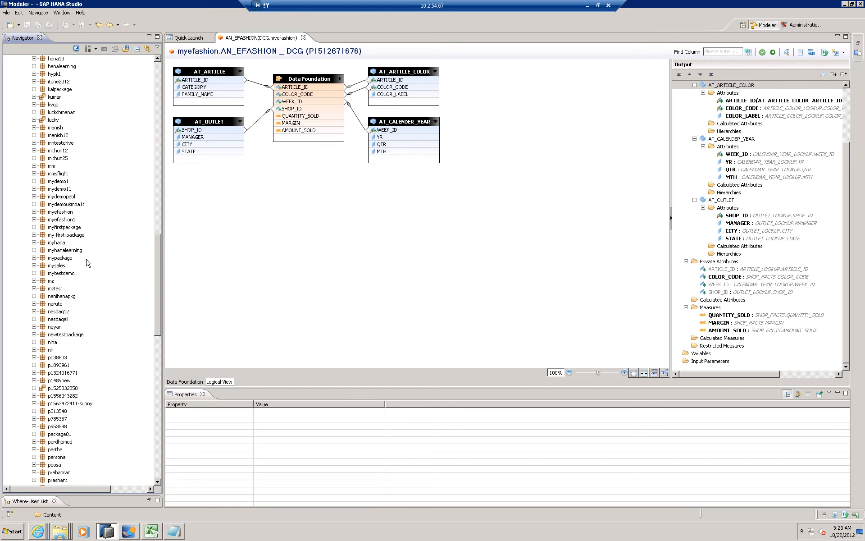
pyautogui.click(35, 220)
pyautogui.click(34, 212)
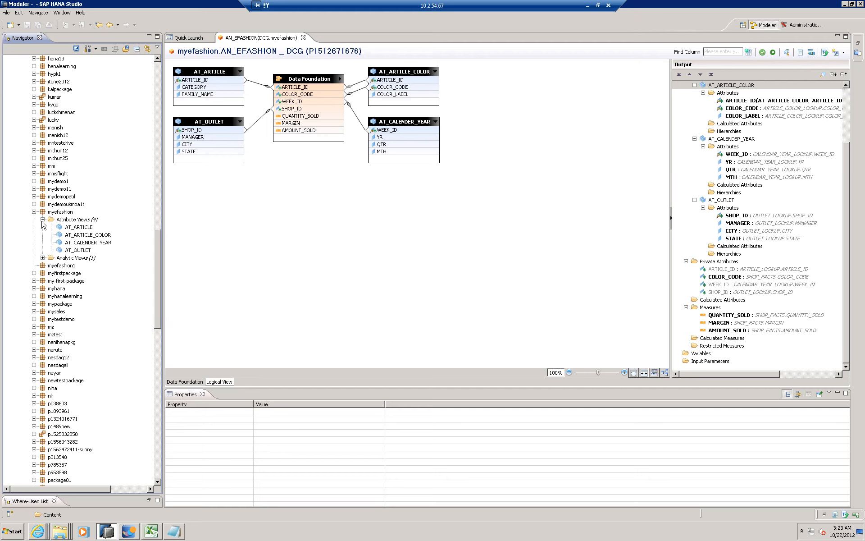
pyautogui.click(43, 258)
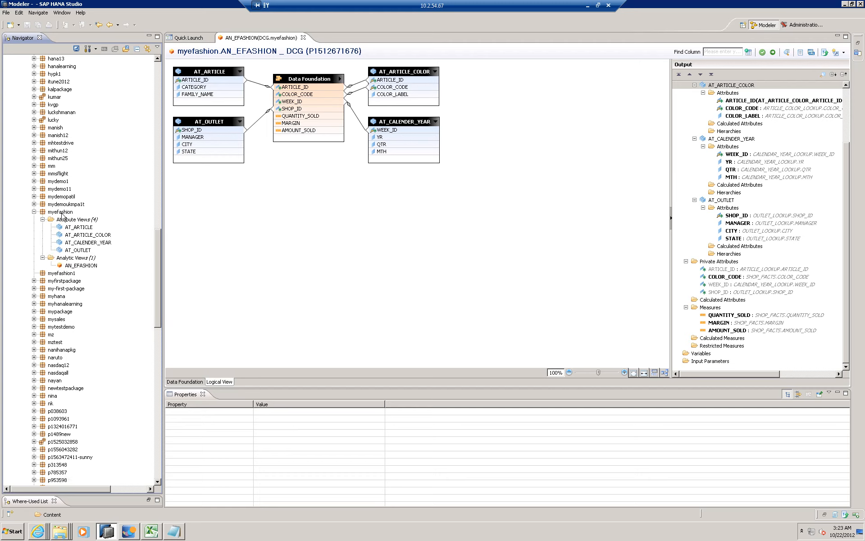
pyautogui.click(60, 212)
# - Start a new standard attribute view in the myefashion1 package with AT_ARTICLE as its name and description, and continue to table selection
pyautogui.click(59, 274)
pyautogui.rightClick(55, 274)
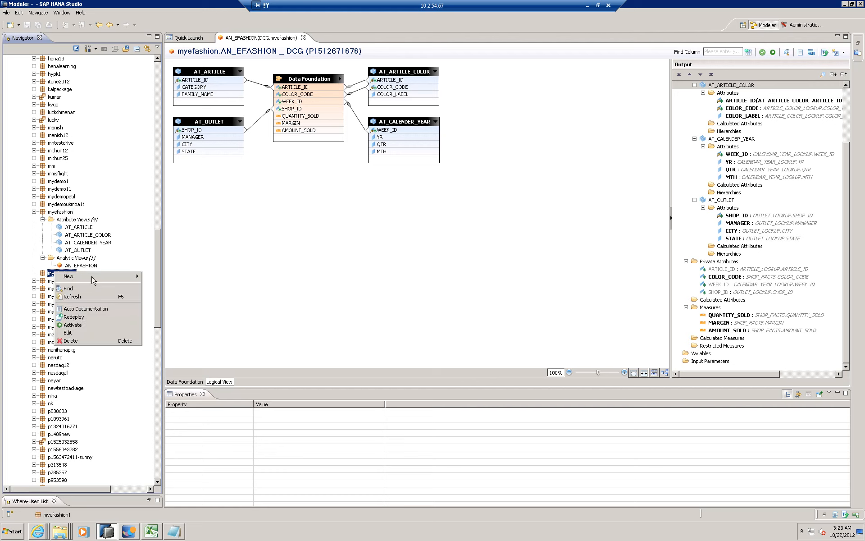
pyautogui.moveTo(135, 280)
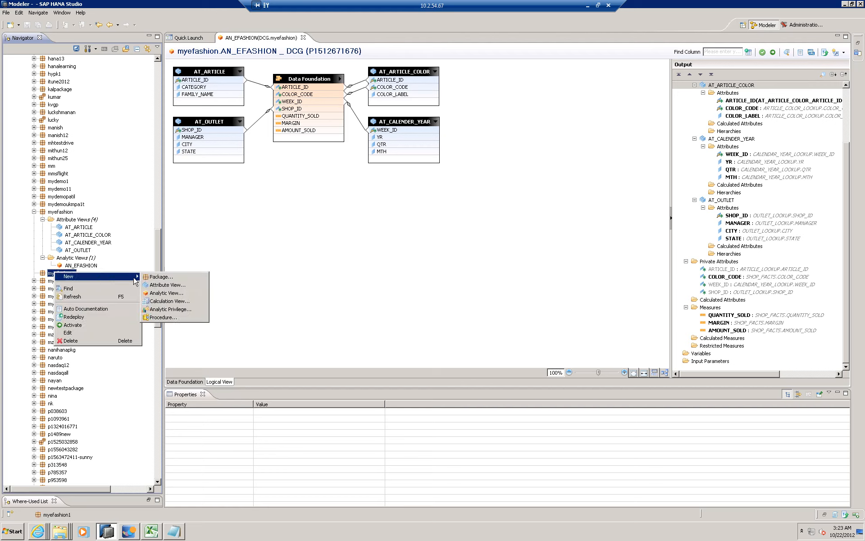
pyautogui.click(165, 285)
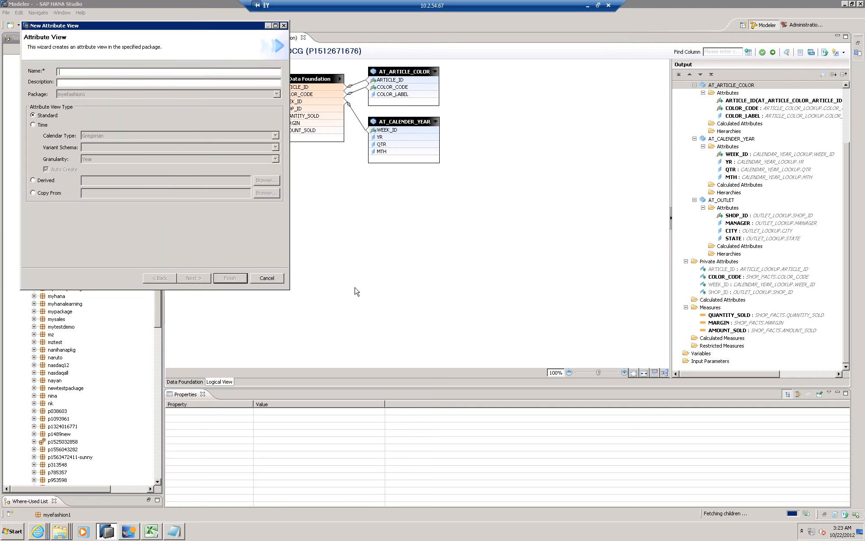
pyautogui.moveTo(172, 25); pyautogui.dragTo(445, 99)
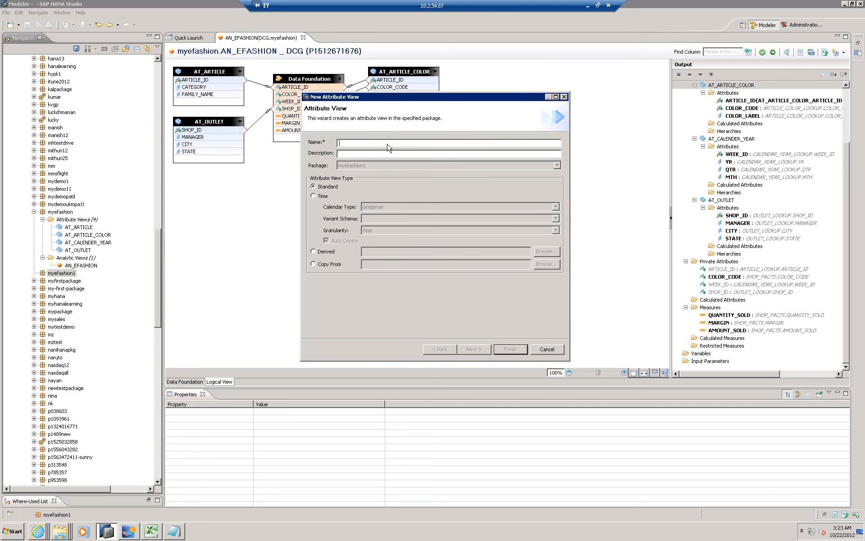
pyautogui.moveTo(412, 99); pyautogui.dragTo(411, 168)
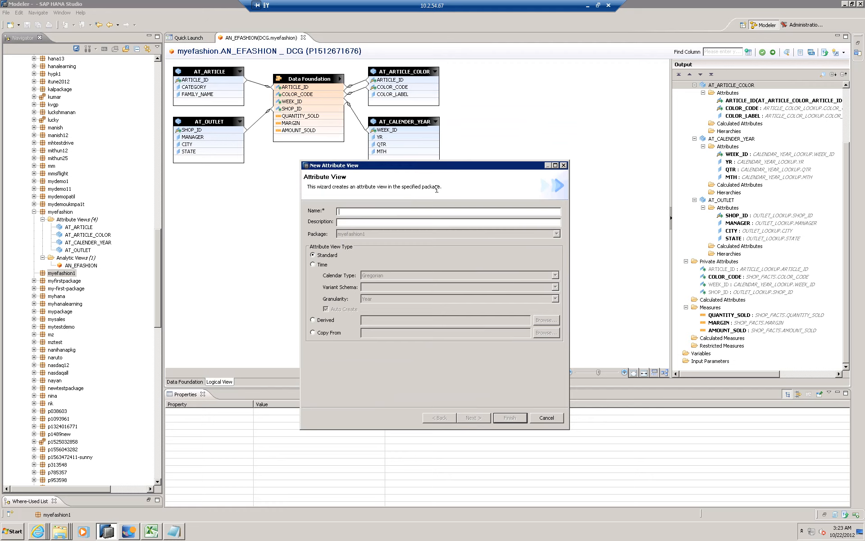
pyautogui.write('ATR')
pyautogui.click(340, 222)
pyautogui.click(477, 419)
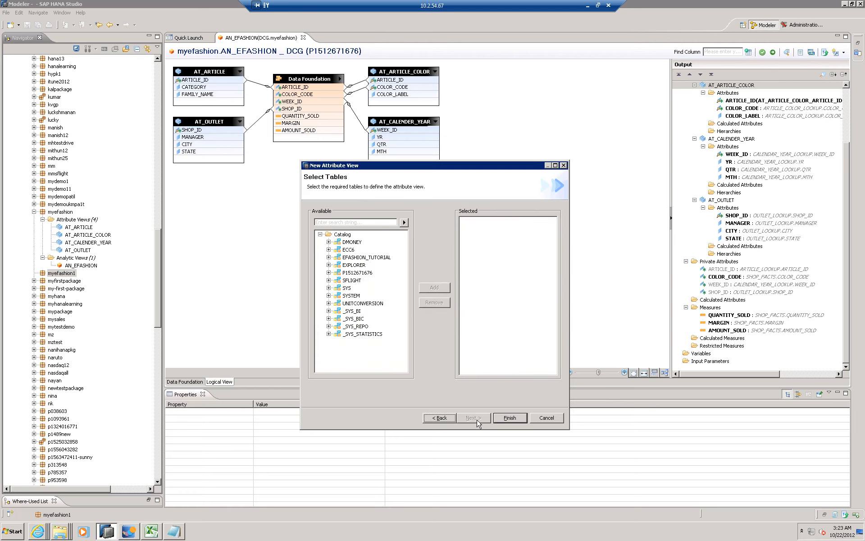
# - Add the ARTICLE_LOOKUP table from the EFASHION_TUTORIAL schema to the new attribute view and finish creating it
pyautogui.click(329, 258)
pyautogui.click(337, 265)
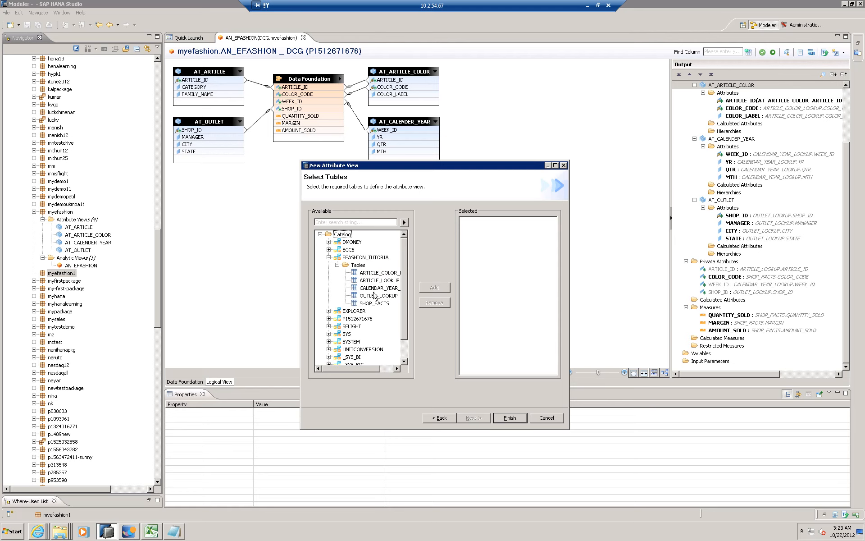
pyautogui.click(378, 282)
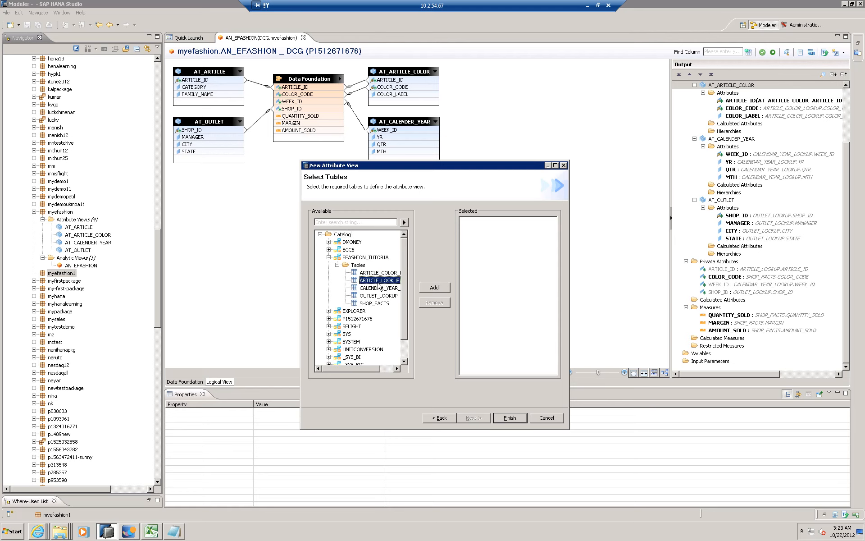
pyautogui.click(382, 370)
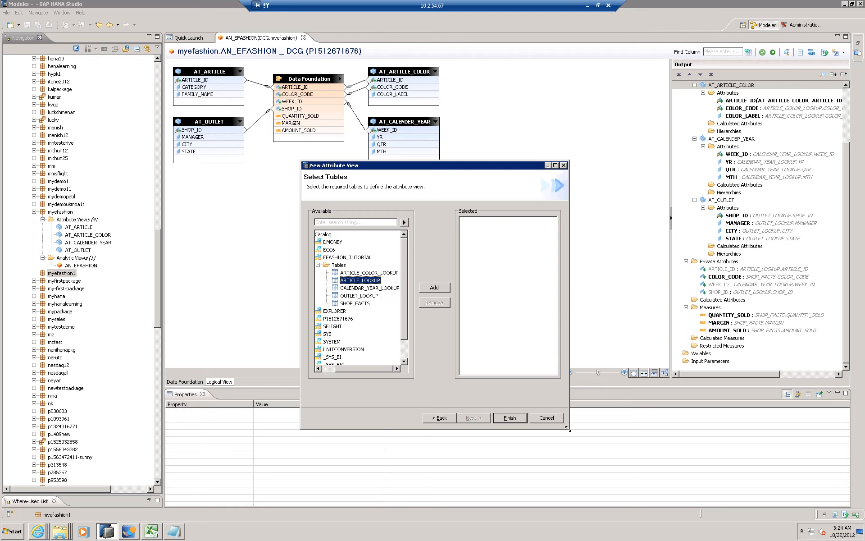
pyautogui.moveTo(641, 457); pyautogui.dragTo(678, 471)
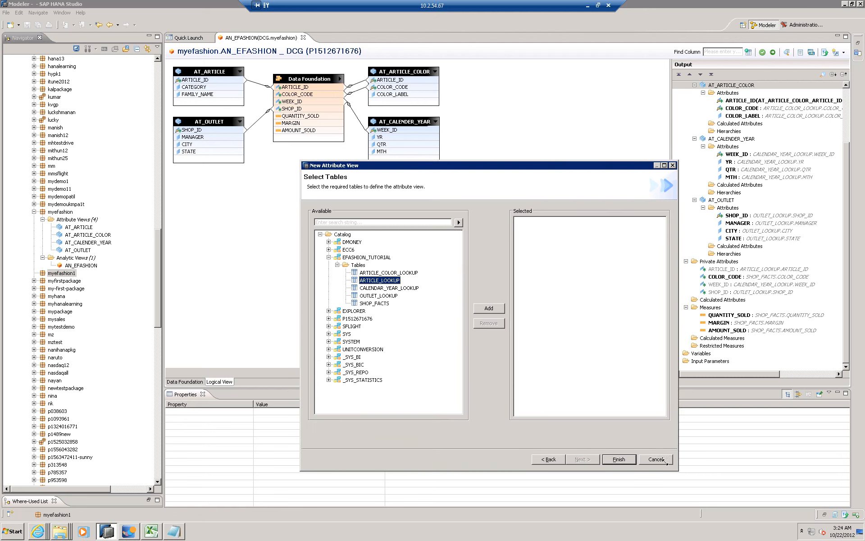
pyautogui.click(489, 309)
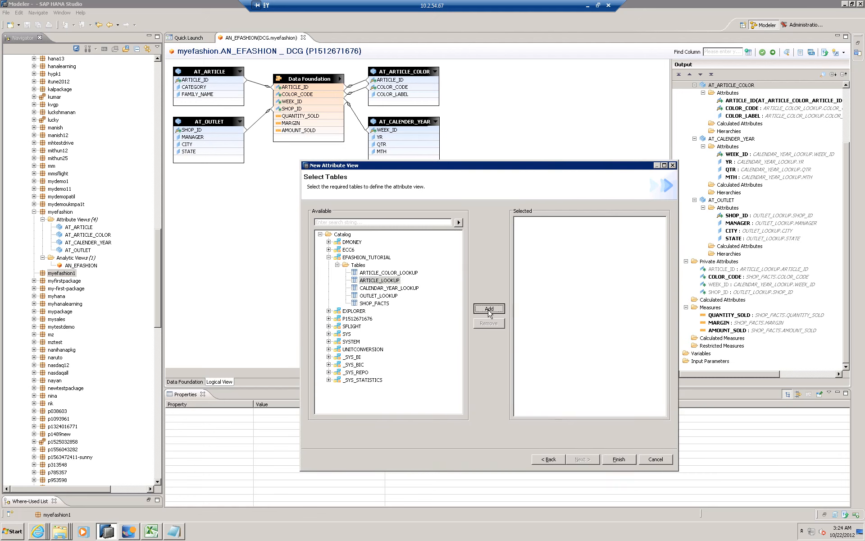
pyautogui.click(618, 460)
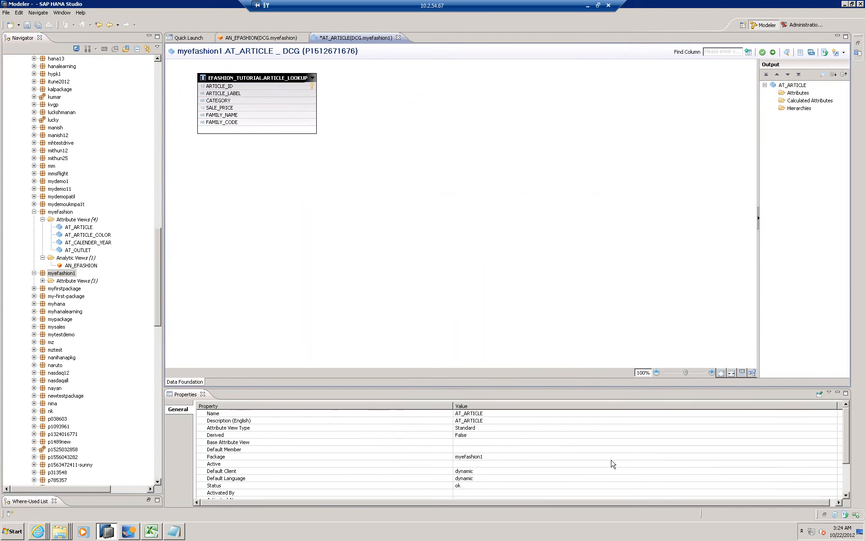
# - Add the ARTICLE_ID column of ARTICLE_LOOKUP to the view's output as a key attribute
pyautogui.click(270, 87)
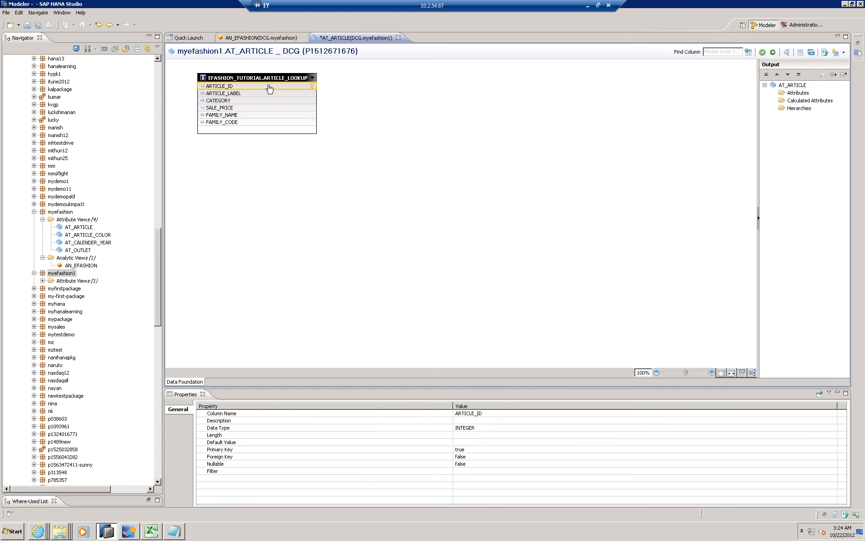
pyautogui.rightClick(269, 87)
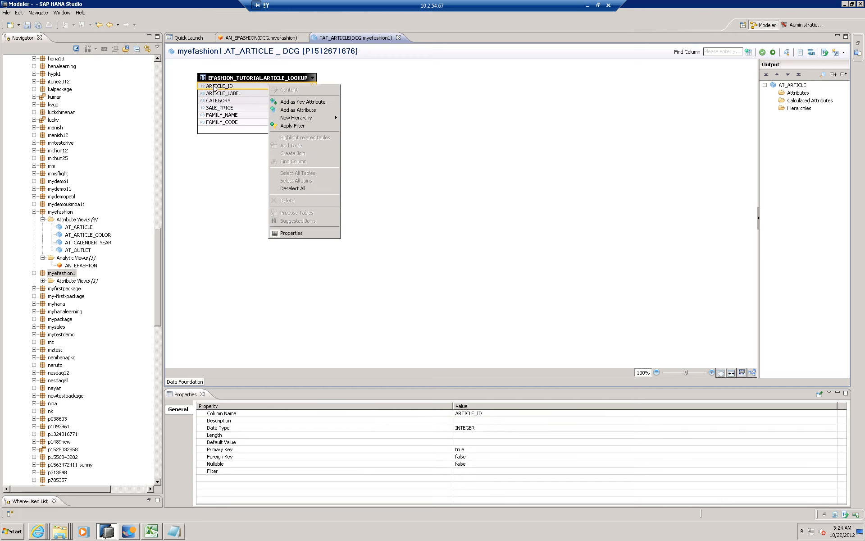
pyautogui.click(293, 103)
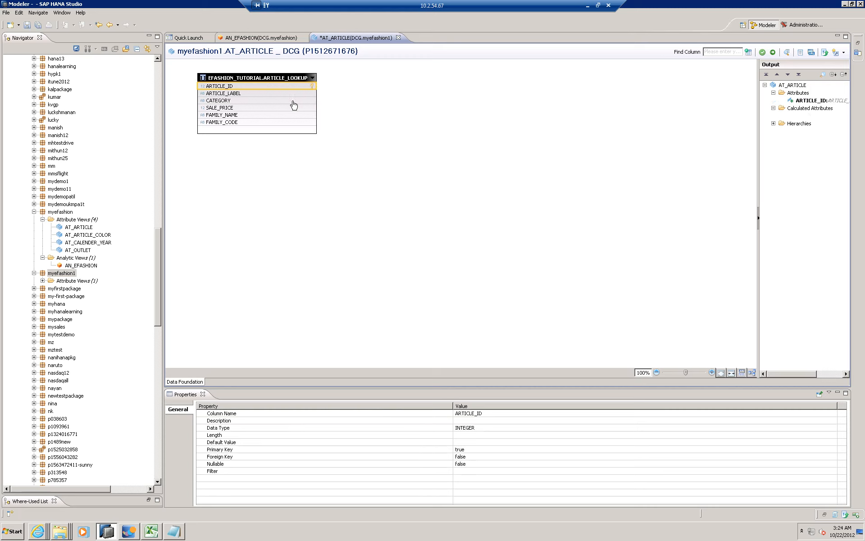
pyautogui.rightClick(242, 89)
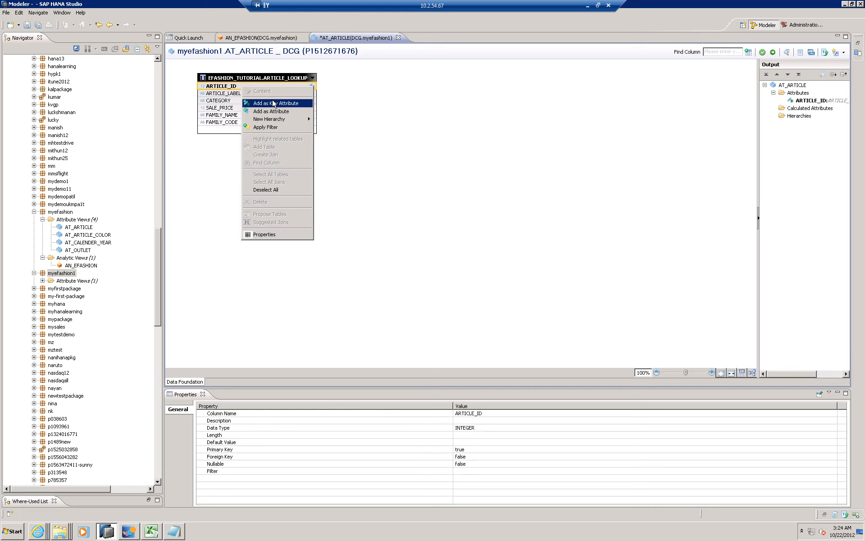
pyautogui.click(429, 113)
# - Add the CATEGORY and FAMILY_NAME columns of ARTICLE_LOOKUP to the view's output as attributes
pyautogui.click(219, 101)
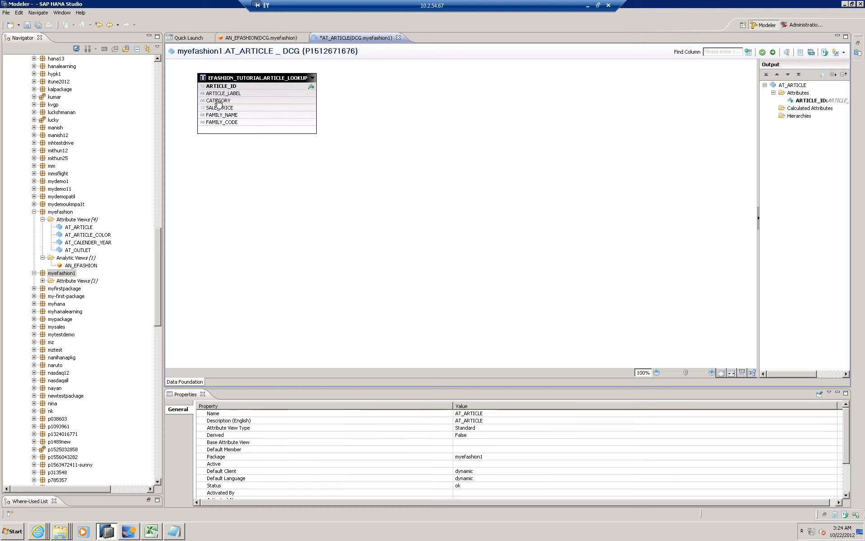
pyautogui.rightClick(218, 102)
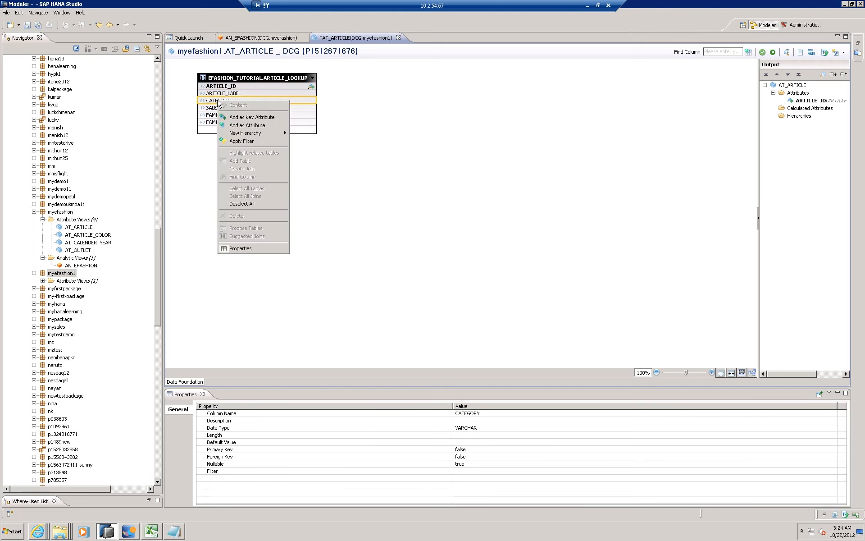
pyautogui.click(249, 128)
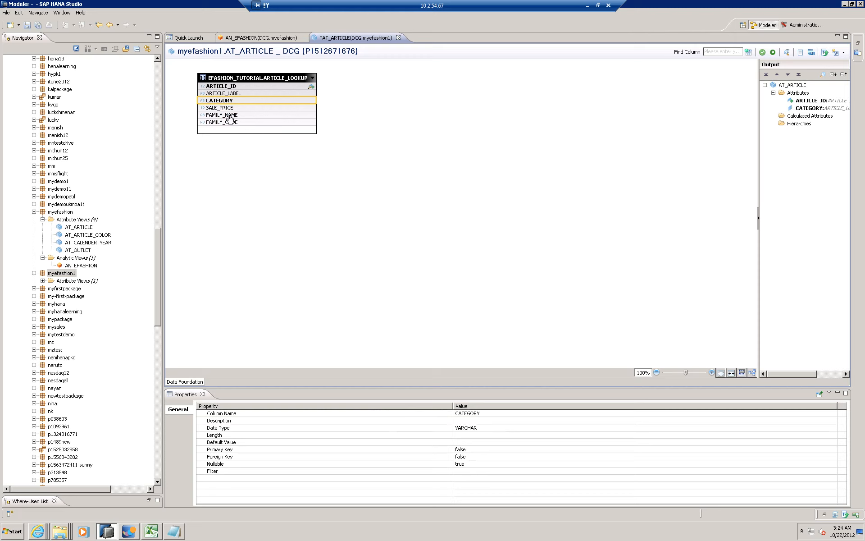
pyautogui.click(230, 116)
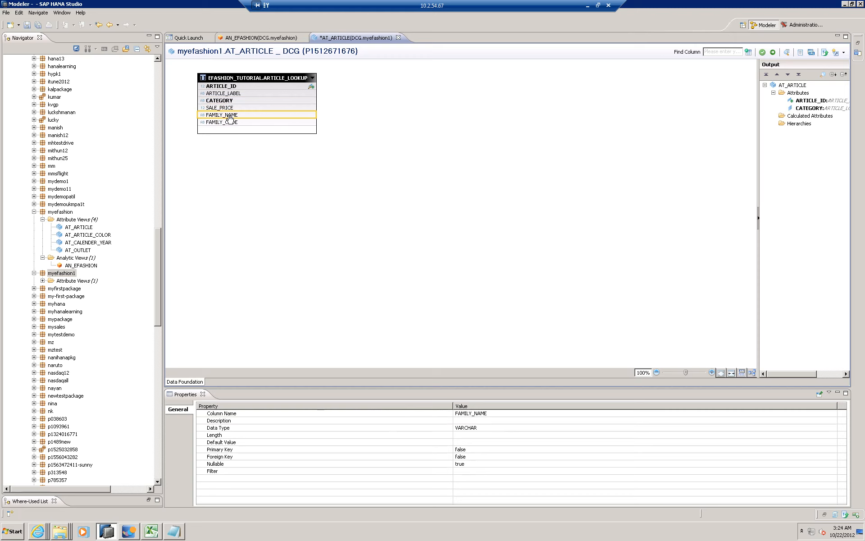
pyautogui.rightClick(230, 118)
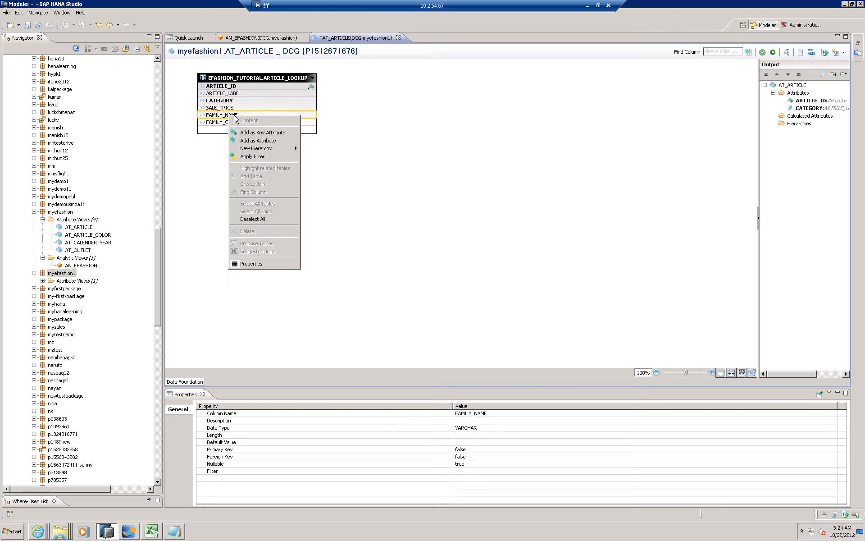
pyautogui.click(263, 141)
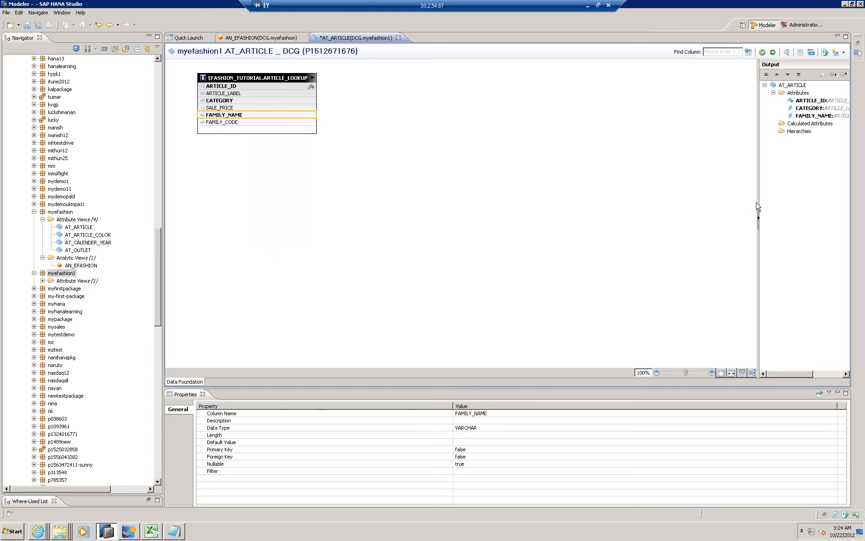
# - Widen the output area and set Hierarchy Active to True for the CATEGORY attribute of the AT_ARTICLE view
pyautogui.moveTo(733, 195); pyautogui.dragTo(638, 184)
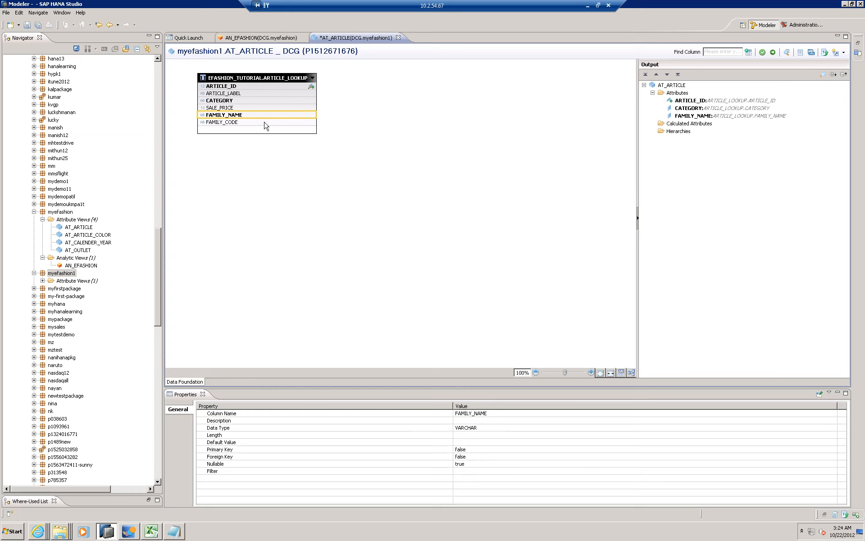
pyautogui.click(688, 109)
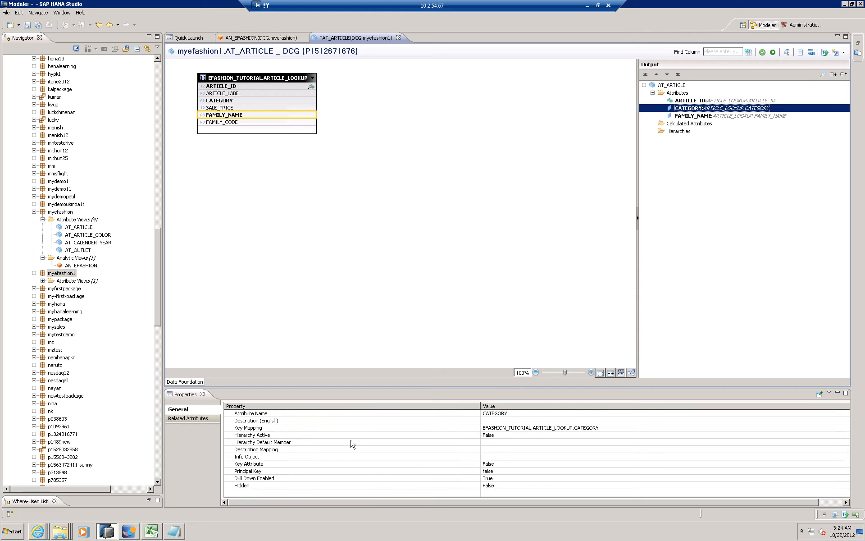
pyautogui.click(516, 435)
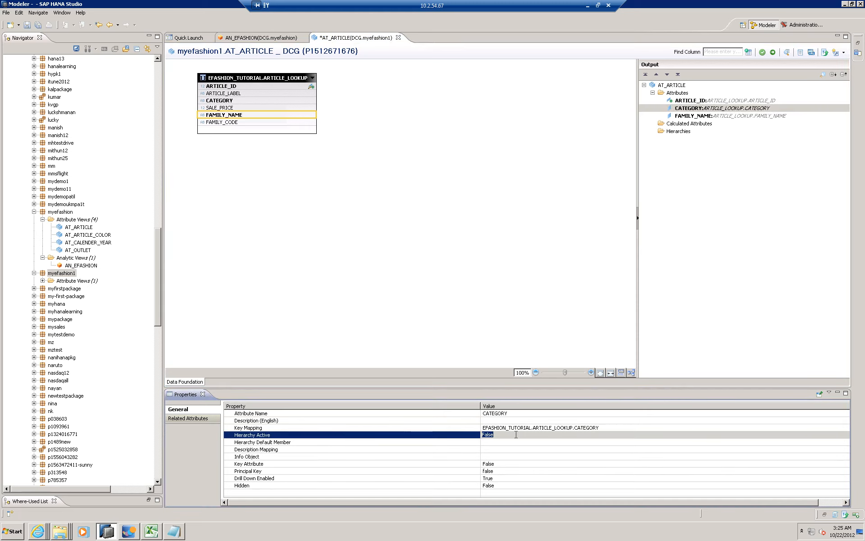
pyautogui.click(498, 435)
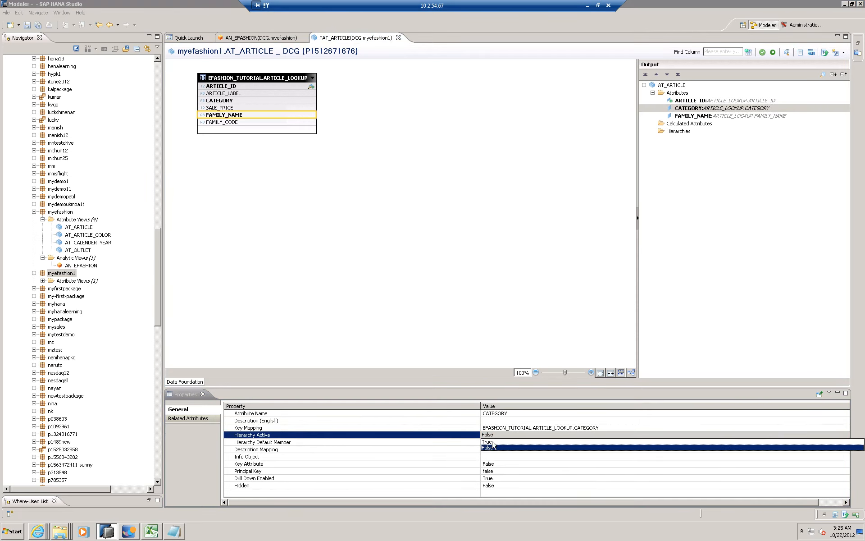
pyautogui.click(492, 443)
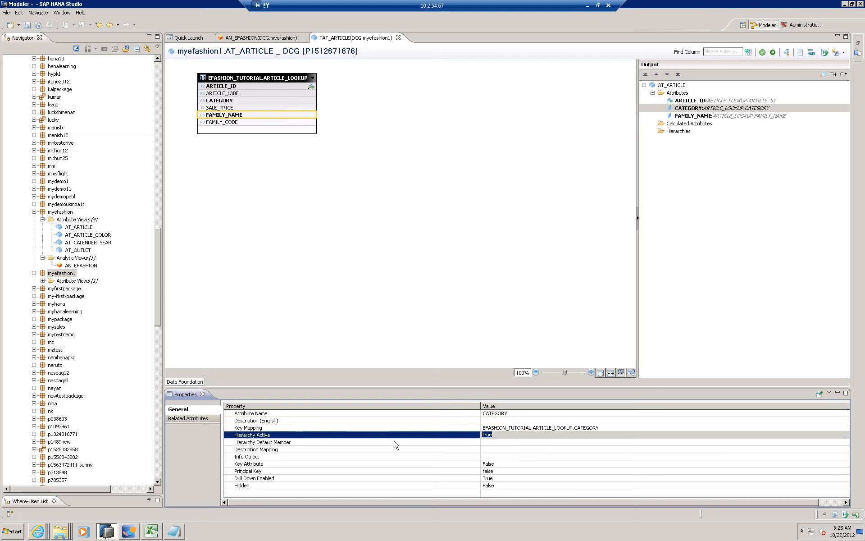
pyautogui.click(285, 442)
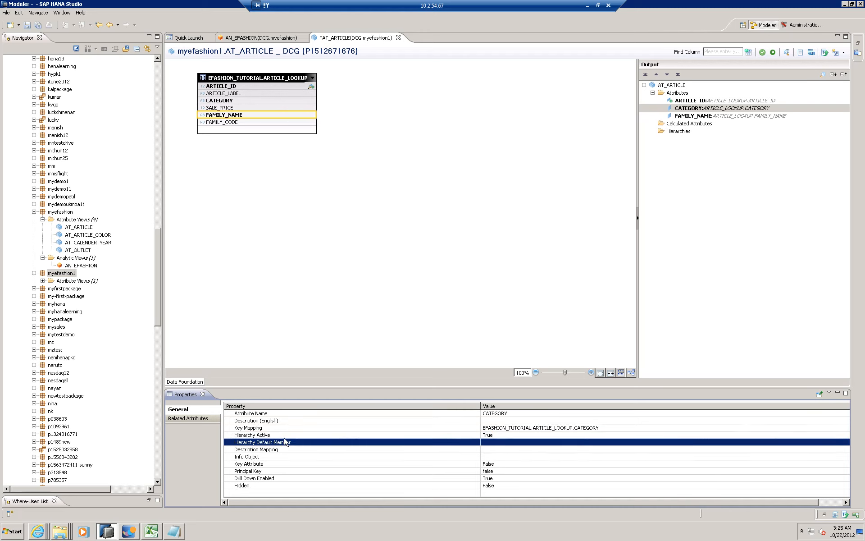
pyautogui.press('Up')
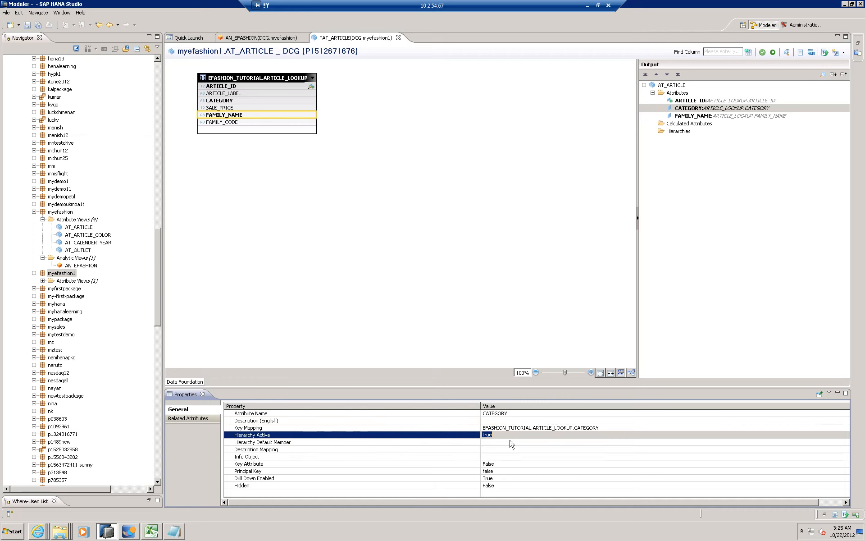
pyautogui.click(231, 103)
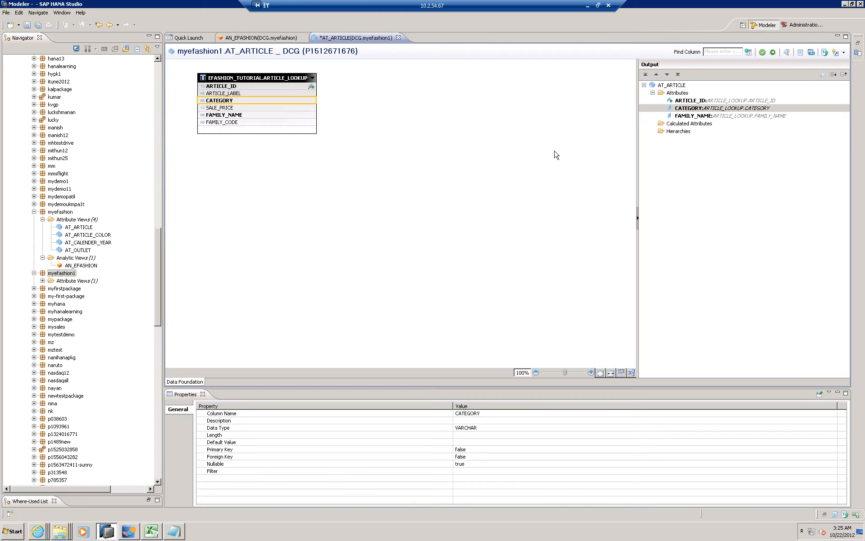
pyautogui.click(686, 109)
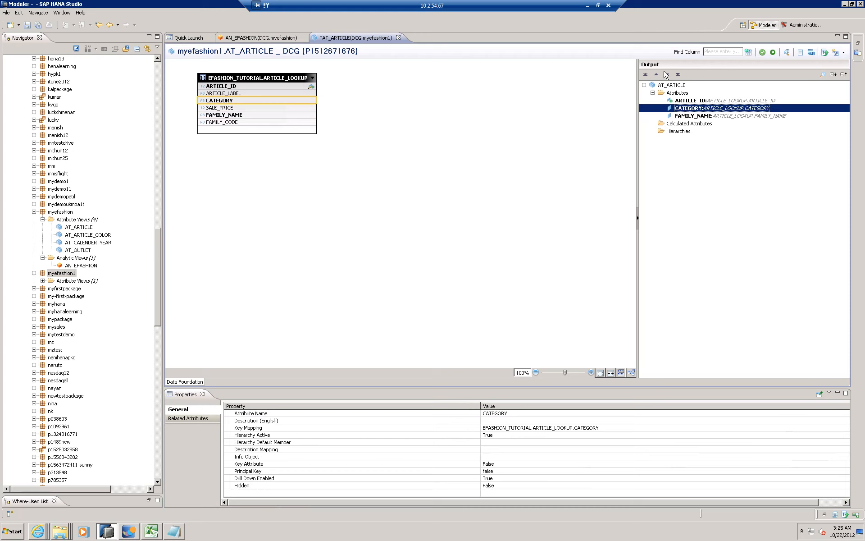
# - Set Hierarchy Active to True for the FAMILY_NAME attribute in the view's output
pyautogui.click(692, 116)
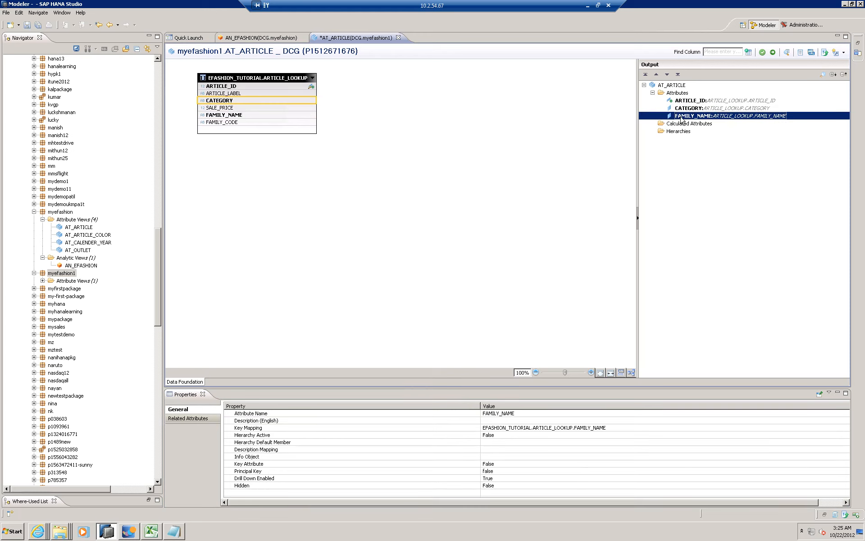
pyautogui.click(520, 434)
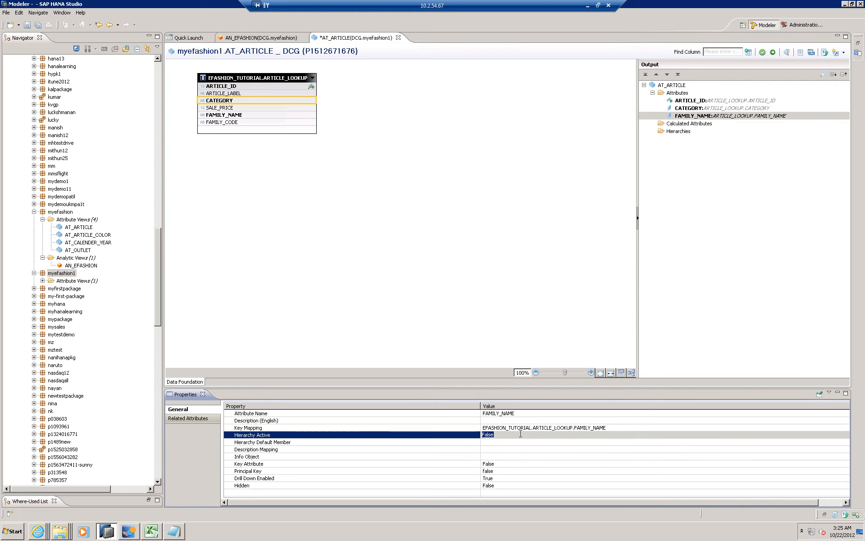
pyautogui.click(502, 436)
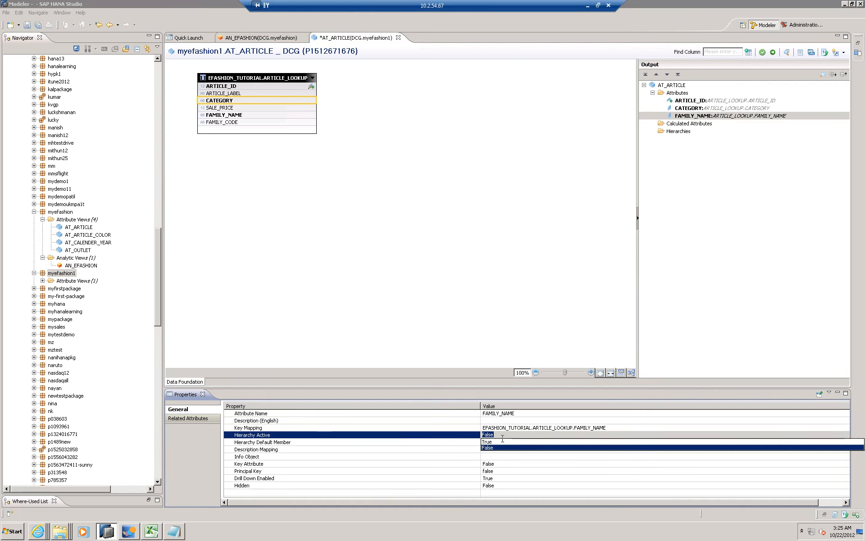
pyautogui.click(493, 442)
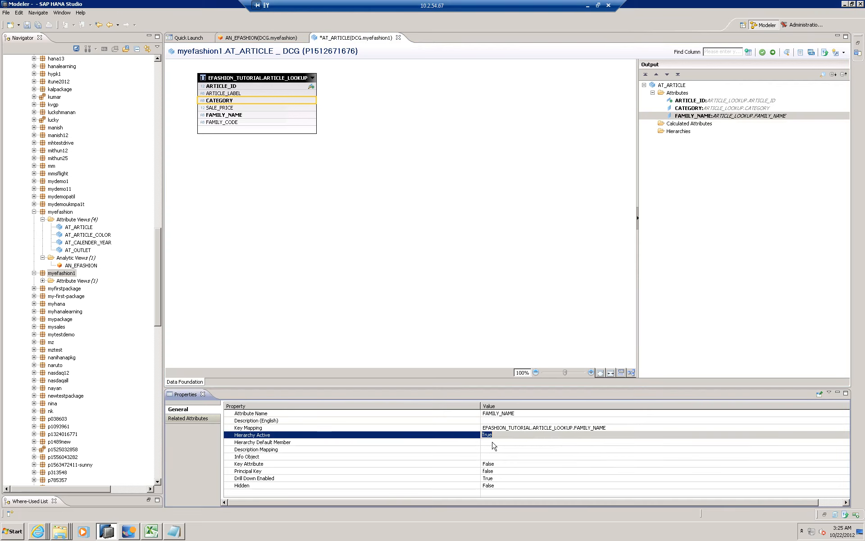
pyautogui.click(316, 258)
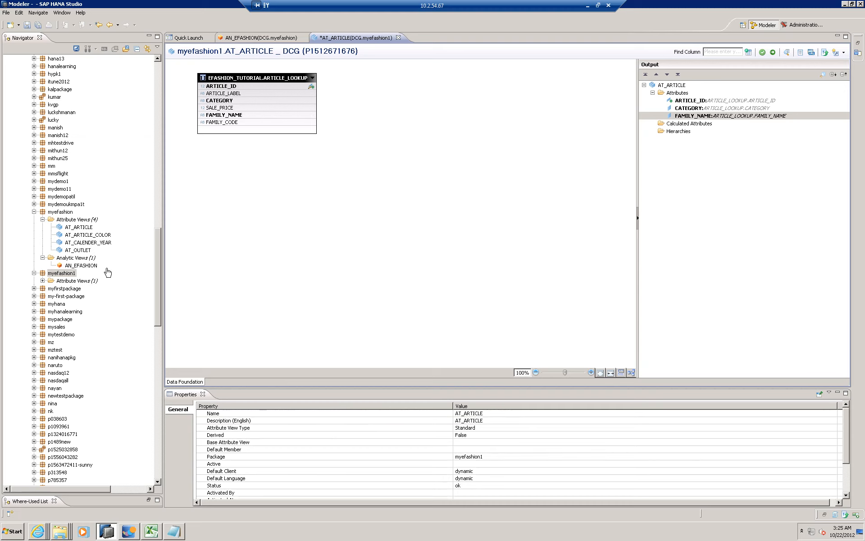
# - Start a new standard attribute view in the myefashion1 package with AT_CALENDER_YEAR as its name and description, and continue to table selection
pyautogui.click(65, 273)
pyautogui.click(43, 281)
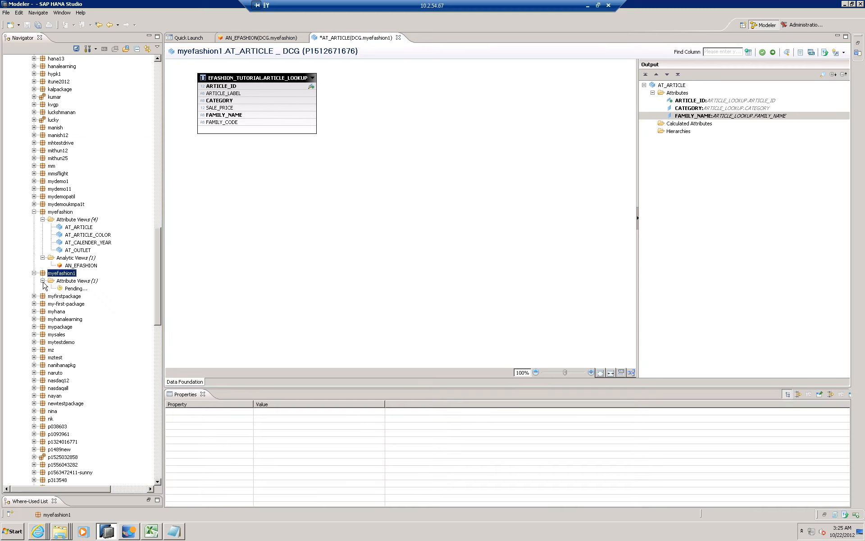
pyautogui.click(78, 281)
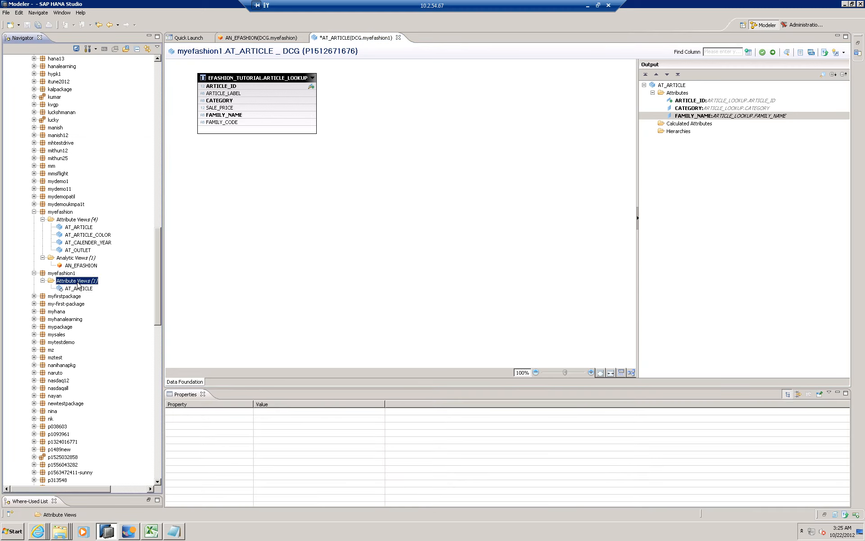
pyautogui.rightClick(78, 284)
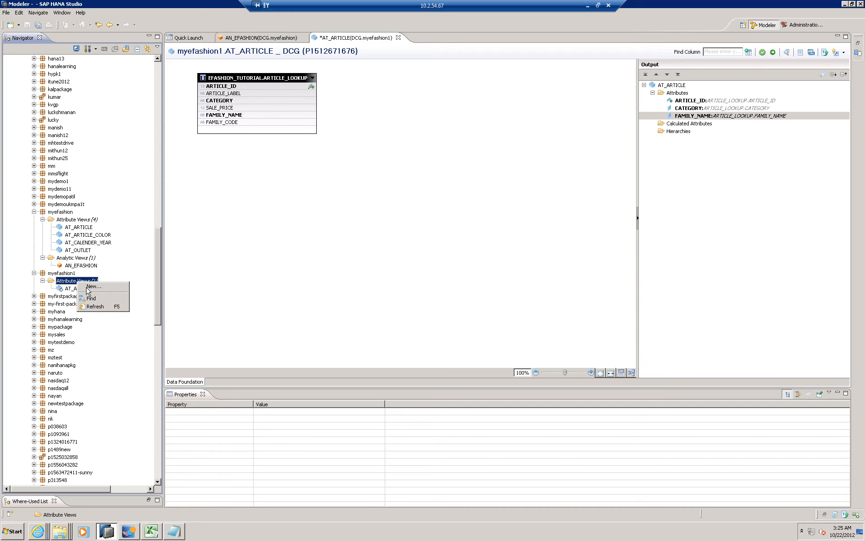
pyautogui.click(93, 287)
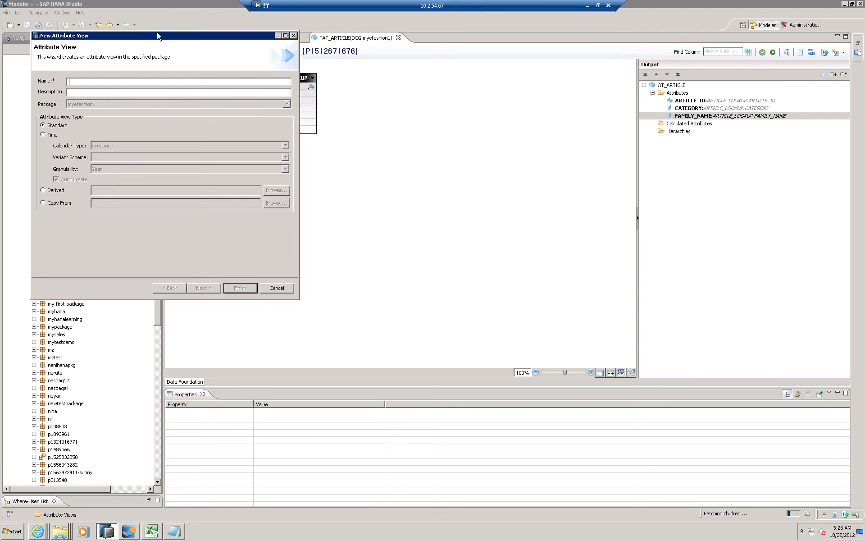
pyautogui.moveTo(155, 39); pyautogui.dragTo(421, 173)
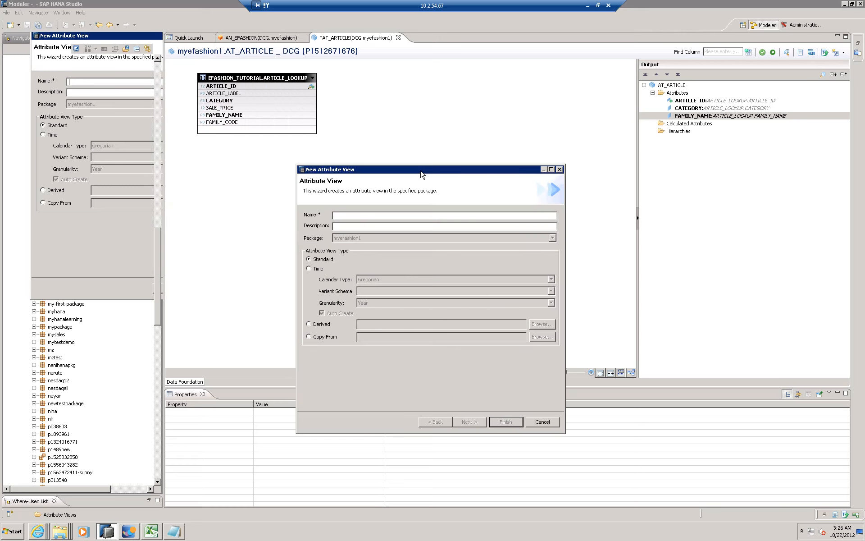
pyautogui.write('AT_CALENDER_YEAR')
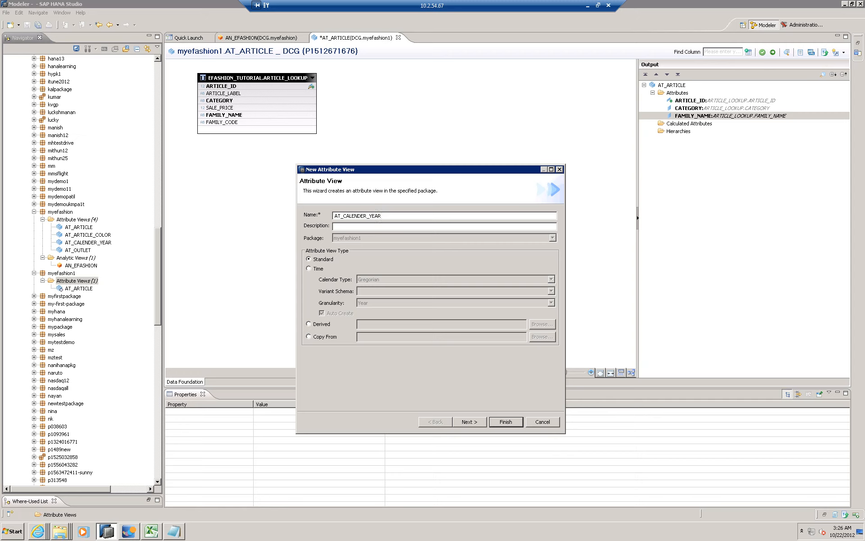
pyautogui.click(335, 226)
pyautogui.click(469, 423)
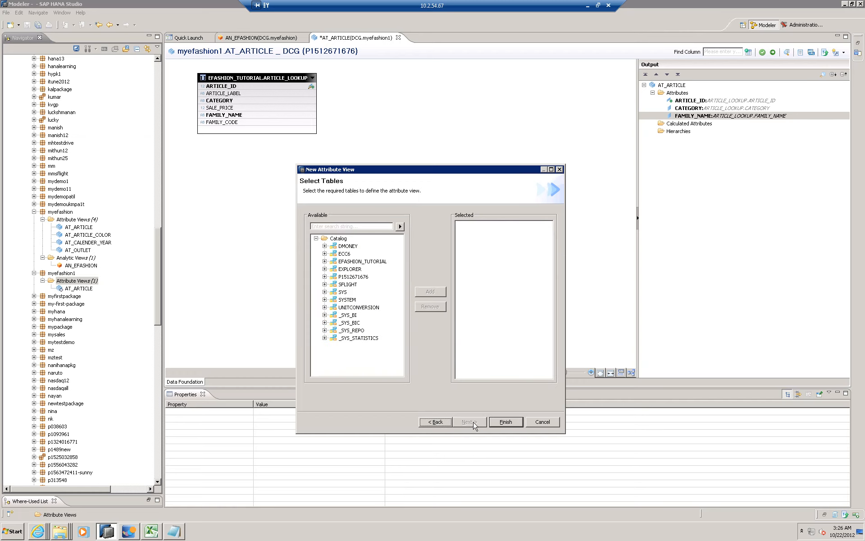
# - Add the CALENDAR_YEAR_LOOKUP table from the EFASHION_TUTORIAL schema to the new attribute view and finish creating it
pyautogui.click(325, 262)
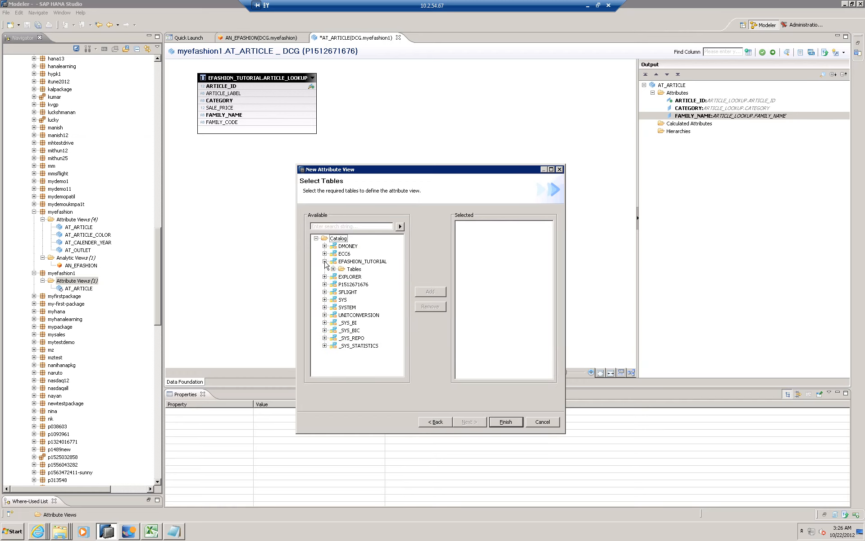
pyautogui.click(332, 269)
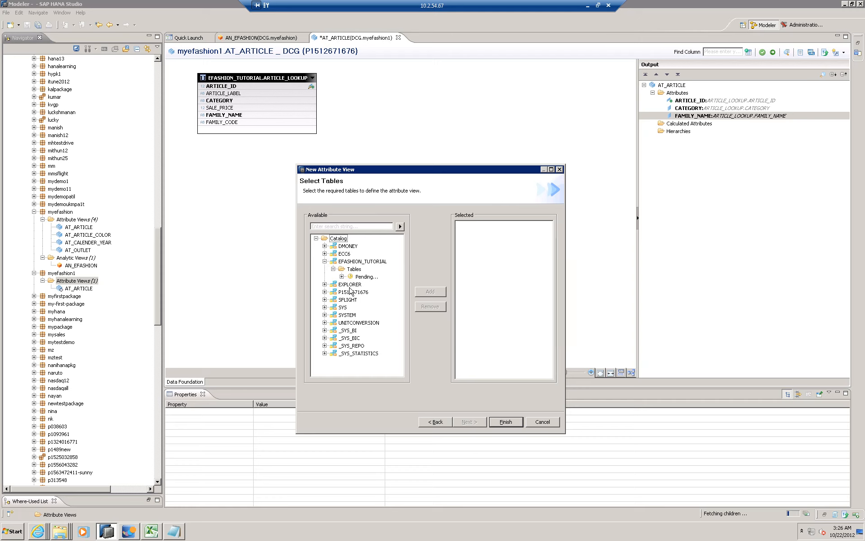
pyautogui.click(376, 292)
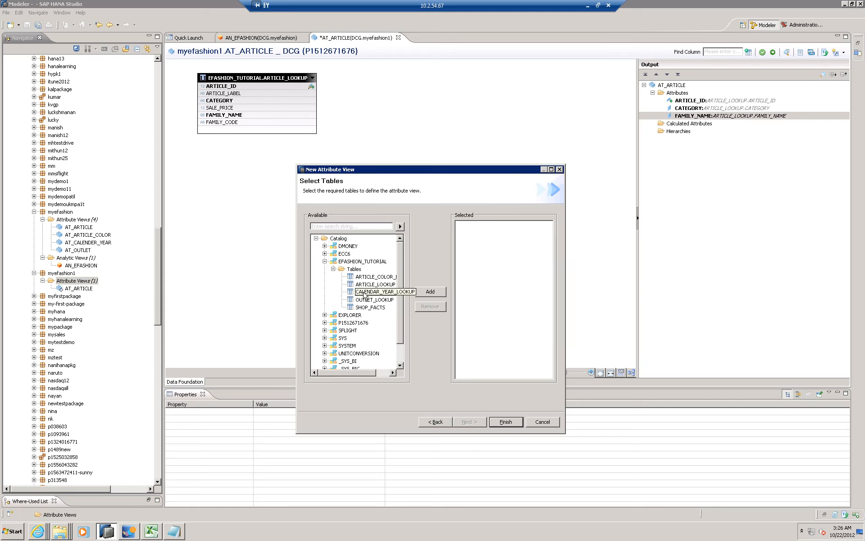
pyautogui.click(431, 291)
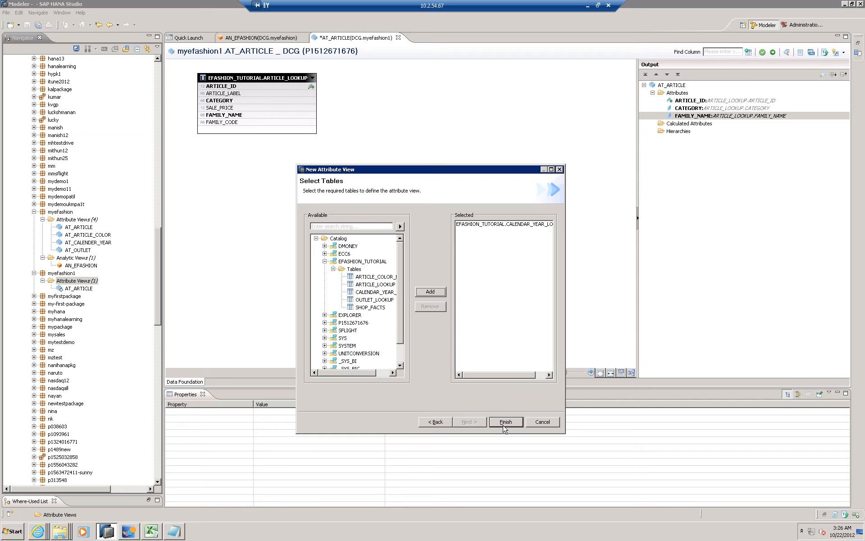
pyautogui.click(505, 423)
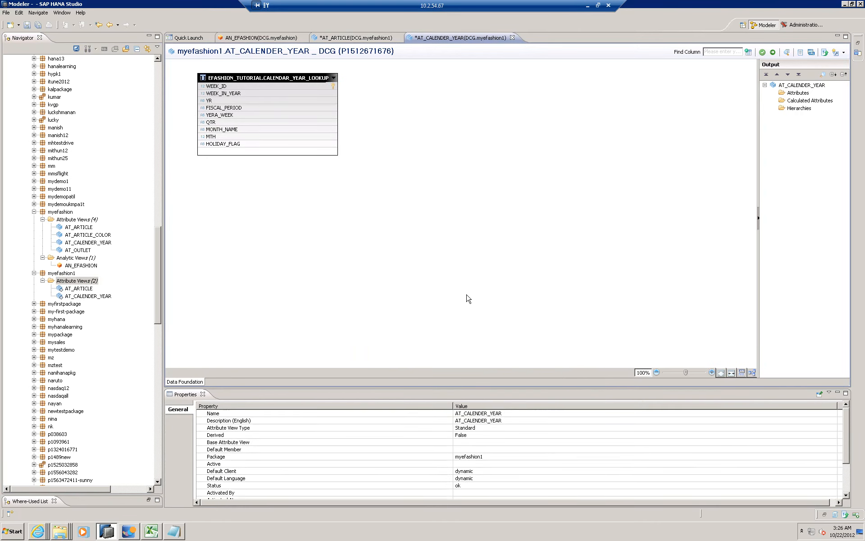
# - Add the WEEK_ID column of CALENDAR_YEAR_LOOKUP to the output as a key attribute and the YR column as an attribute
pyautogui.click(234, 87)
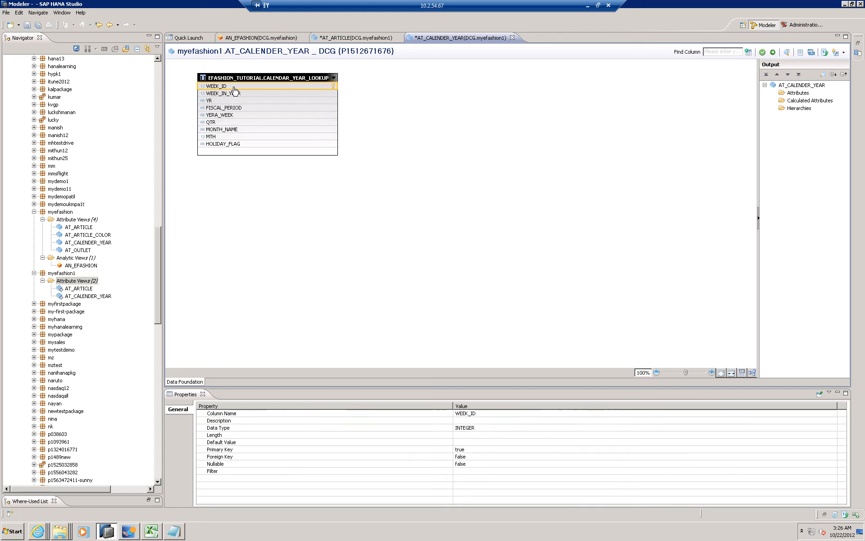
pyautogui.rightClick(234, 90)
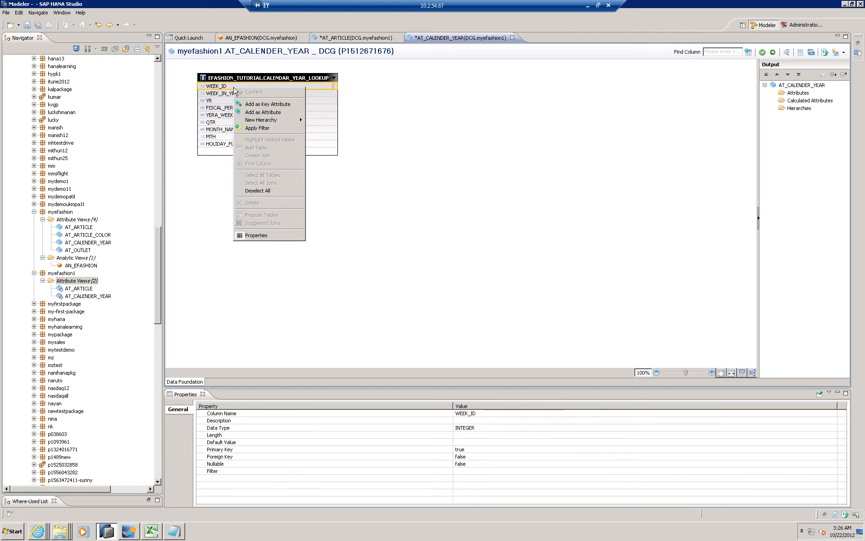
pyautogui.click(270, 106)
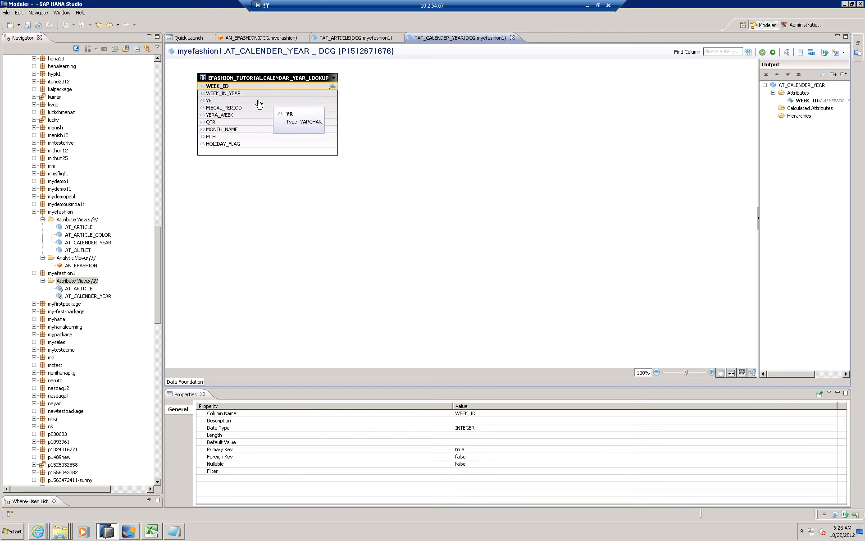
pyautogui.click(259, 101)
pyautogui.rightClick(259, 104)
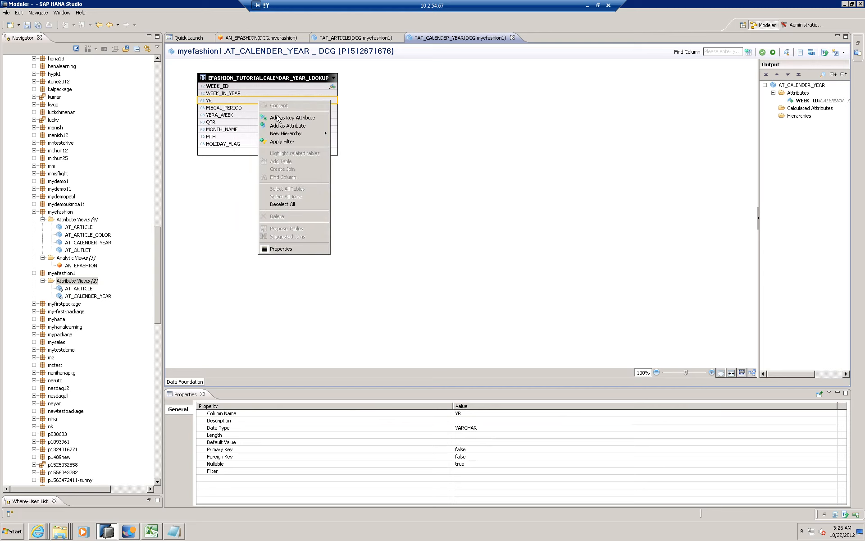
pyautogui.click(266, 126)
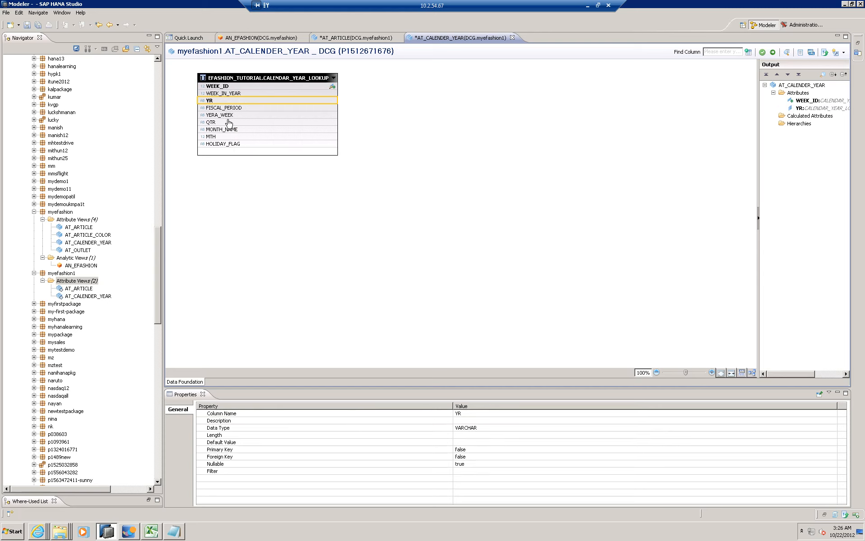
# - Add the QTR and MTH columns of CALENDAR_YEAR_LOOKUP to the output as attributes
pyautogui.rightClick(230, 122)
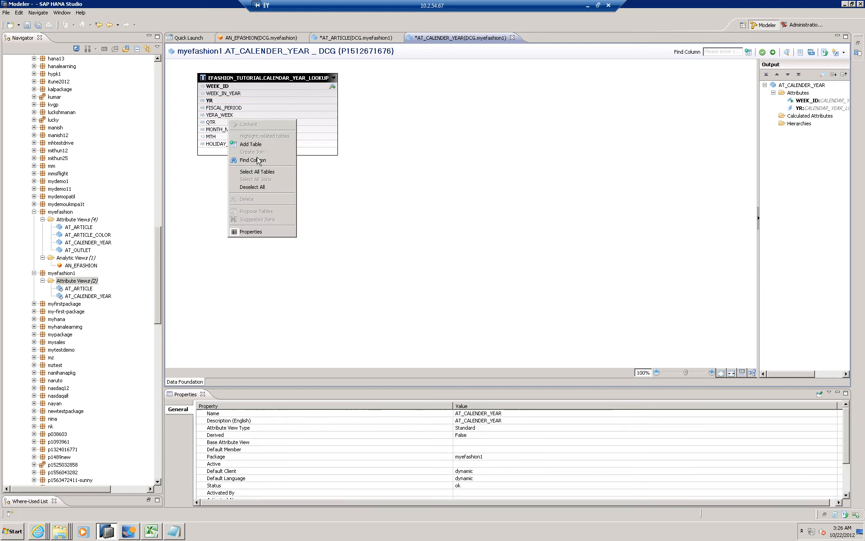
pyautogui.click(214, 124)
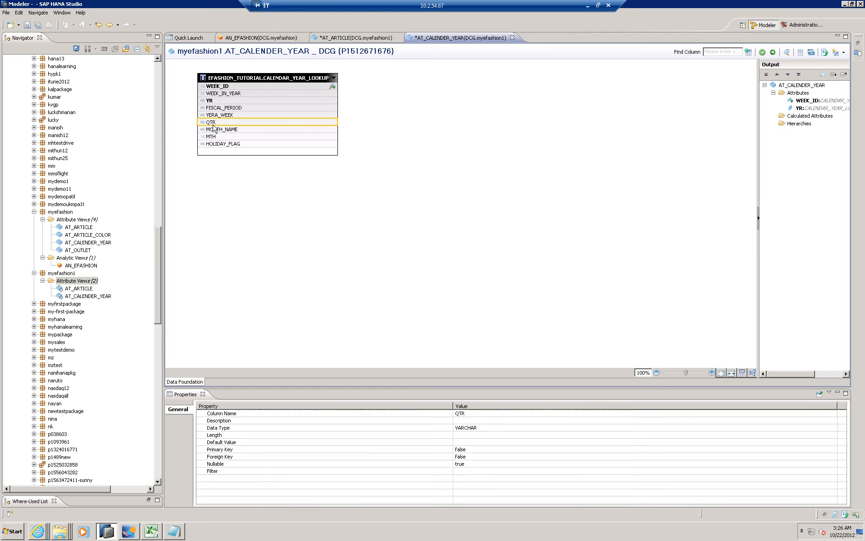
pyautogui.rightClick(214, 125)
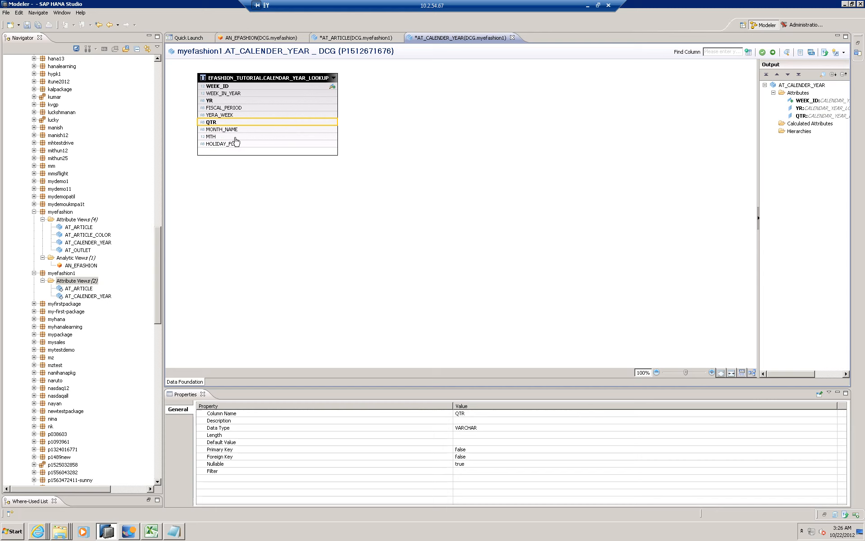
pyautogui.rightClick(234, 138)
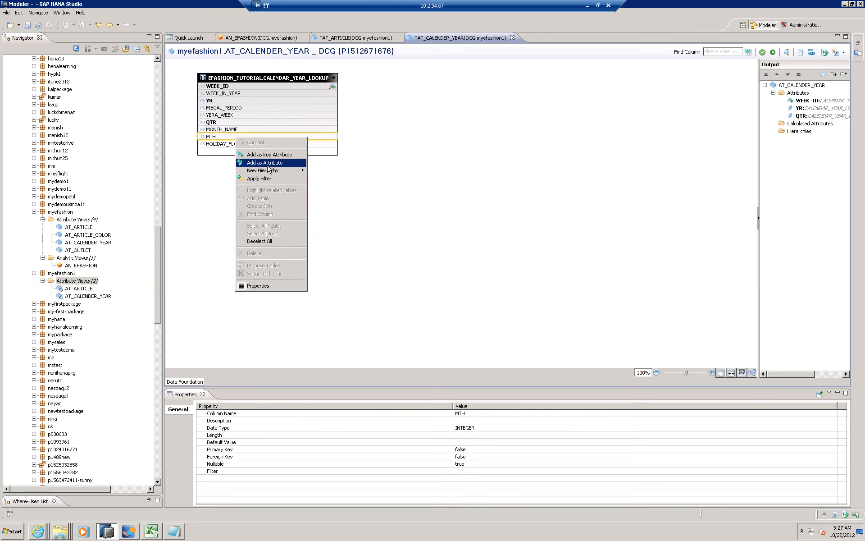
pyautogui.click(268, 163)
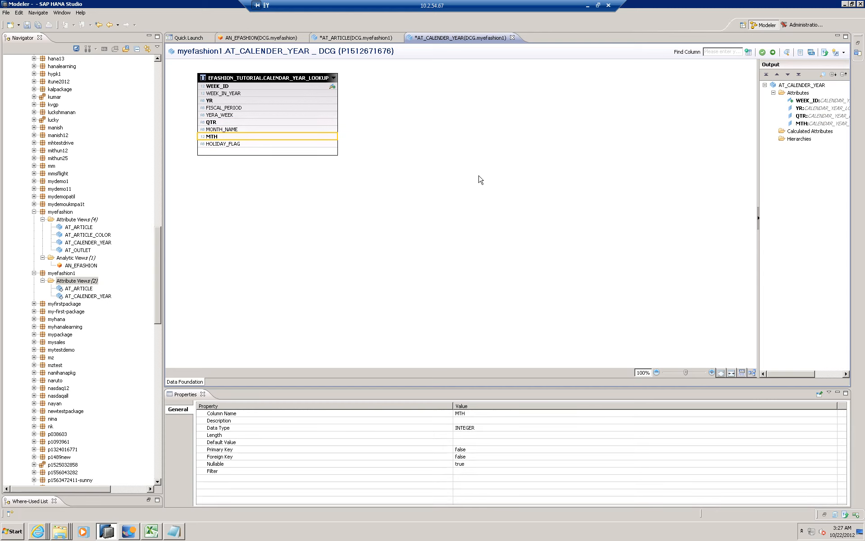
# - Set Hierarchy Active to True for the YR and QTR attributes in the AT_CALENDER_YEAR output
pyautogui.click(817, 113)
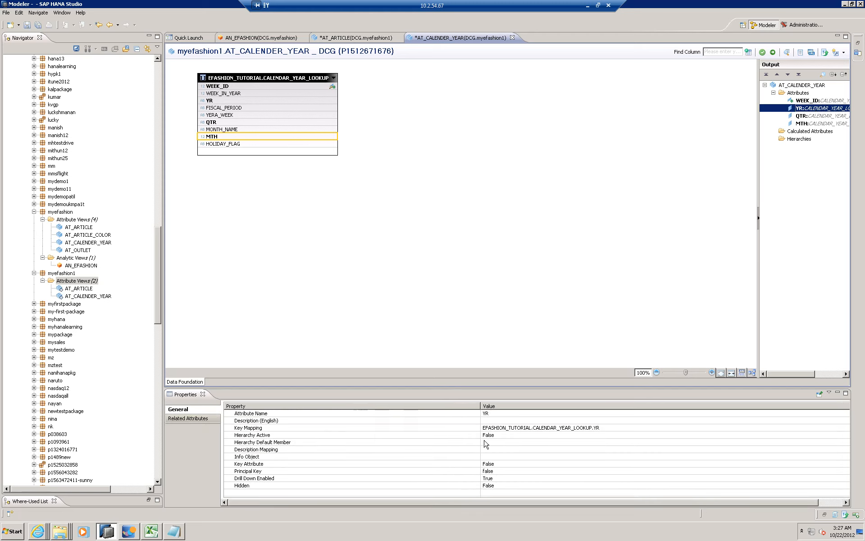
pyautogui.click(500, 436)
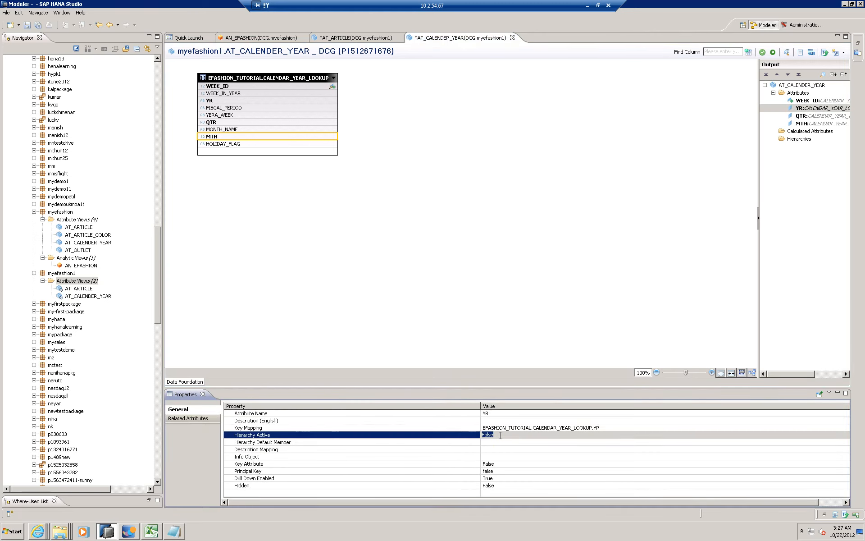
pyautogui.click(500, 436)
pyautogui.click(499, 442)
pyautogui.click(800, 115)
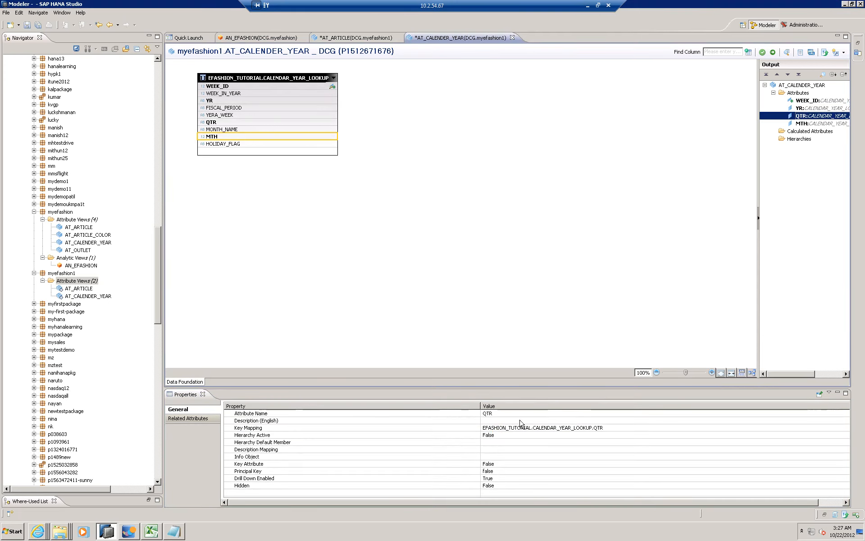
pyautogui.click(505, 436)
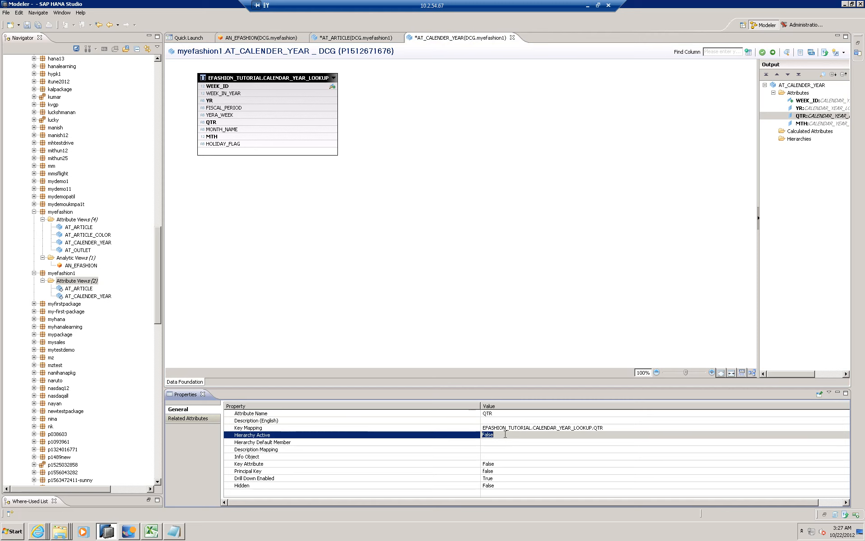
pyautogui.click(493, 435)
pyautogui.click(490, 447)
# - Set Hierarchy Active to True for the MTH attribute in the AT_CALENDER_YEAR output
pyautogui.click(807, 124)
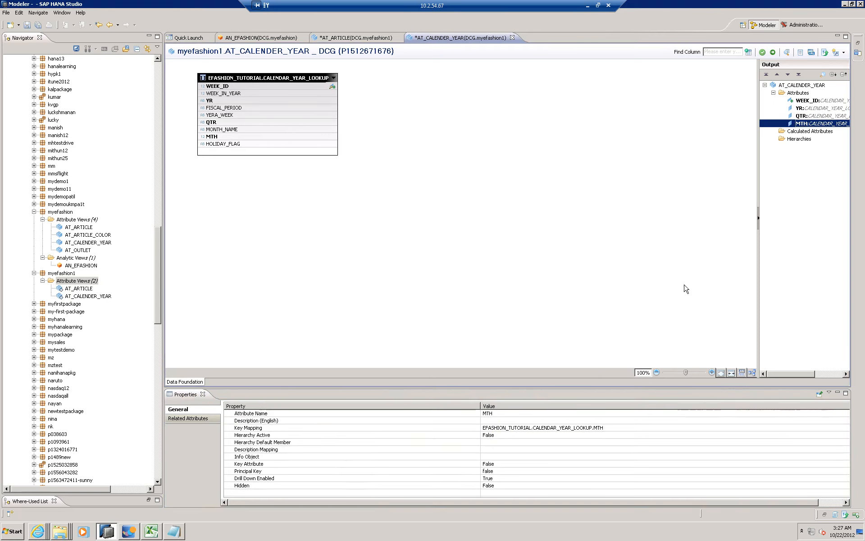
pyautogui.click(504, 436)
pyautogui.click(504, 436)
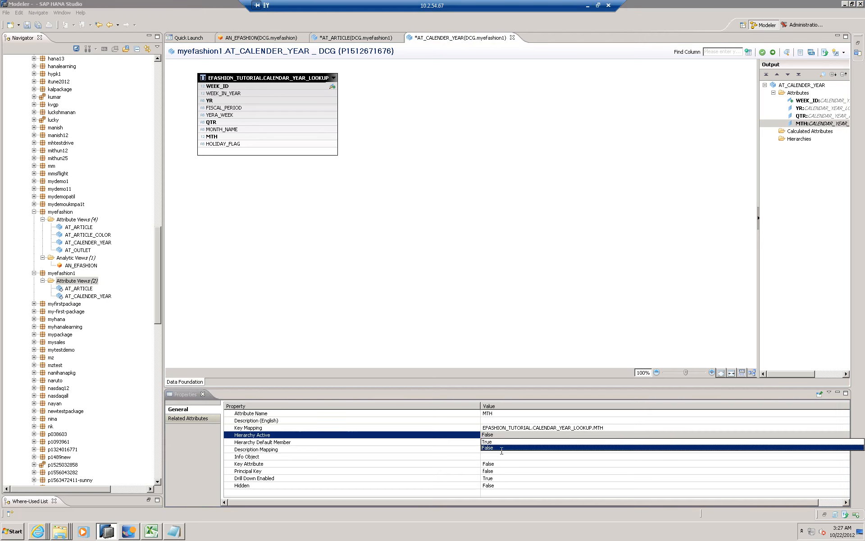
pyautogui.click(501, 449)
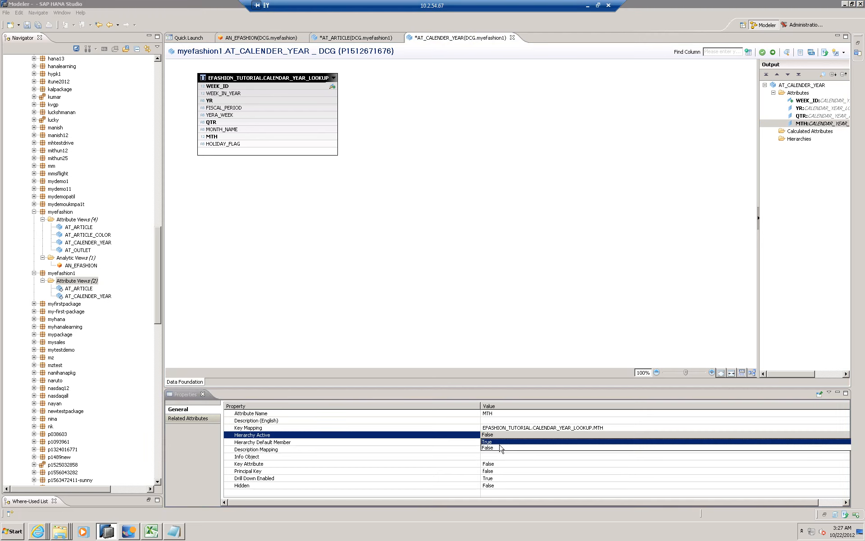
pyautogui.click(419, 196)
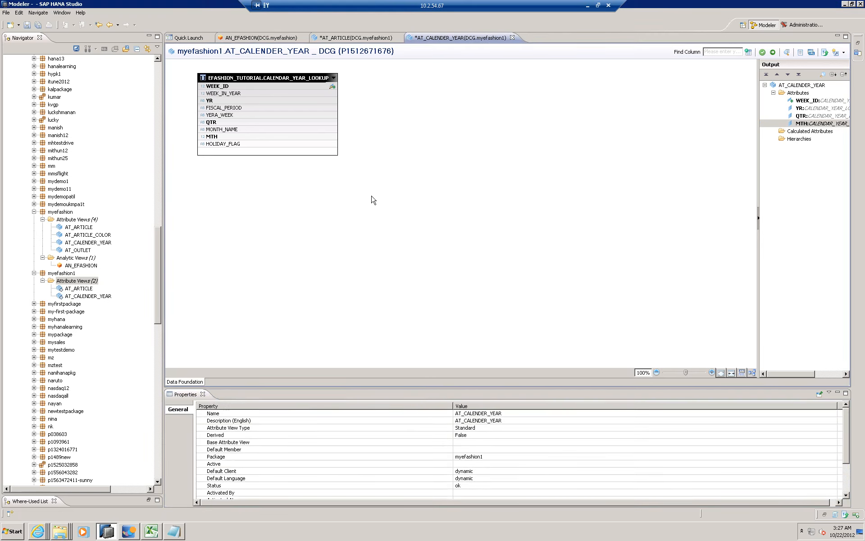
# - Start a new analytic view in the myefashion1 package with AN_EFASHION as its name and description, and continue to table selection
pyautogui.click(66, 281)
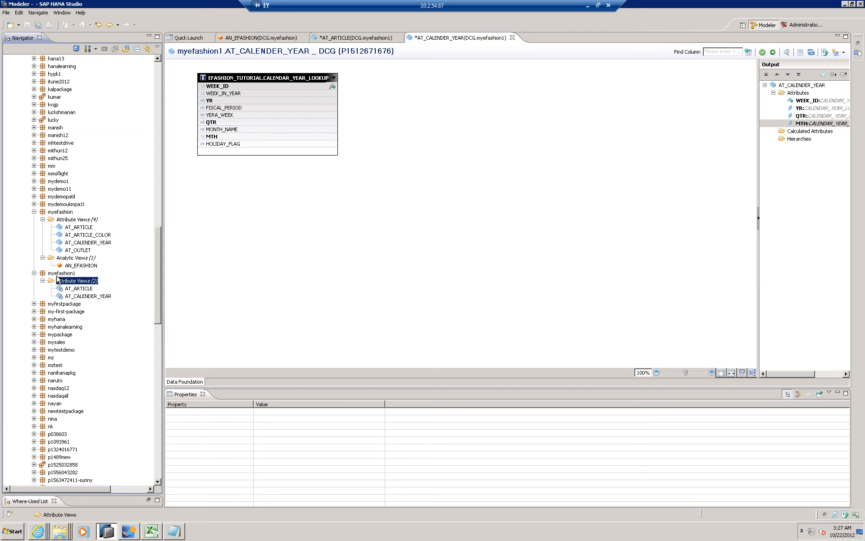
pyautogui.click(61, 273)
pyautogui.rightClick(66, 276)
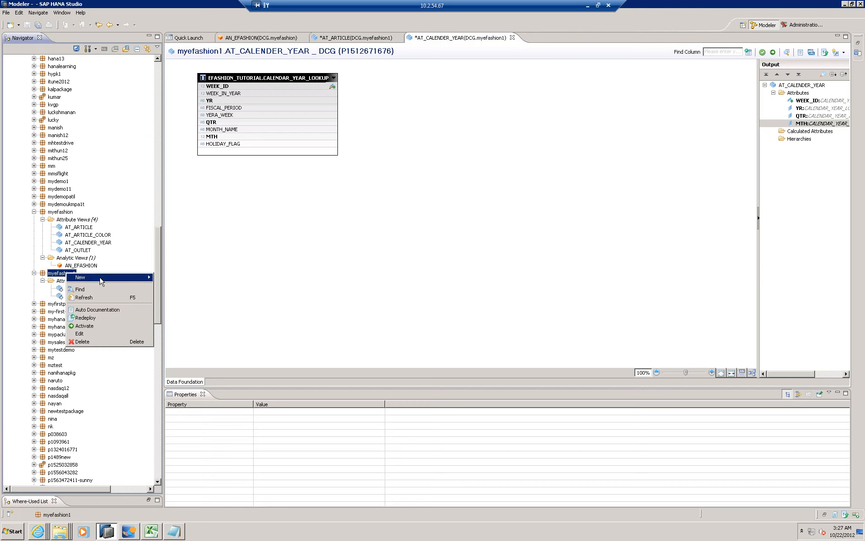
pyautogui.moveTo(103, 280)
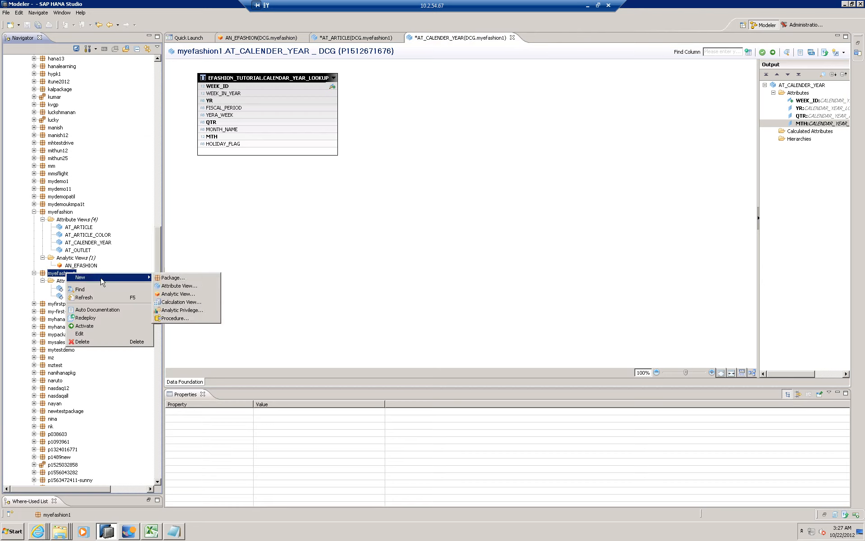
pyautogui.click(204, 295)
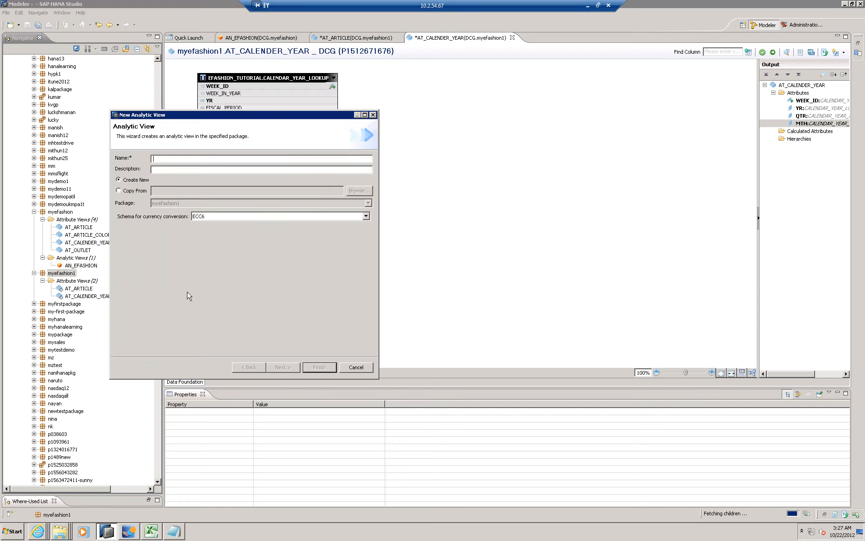
pyautogui.moveTo(196, 121); pyautogui.dragTo(363, 152)
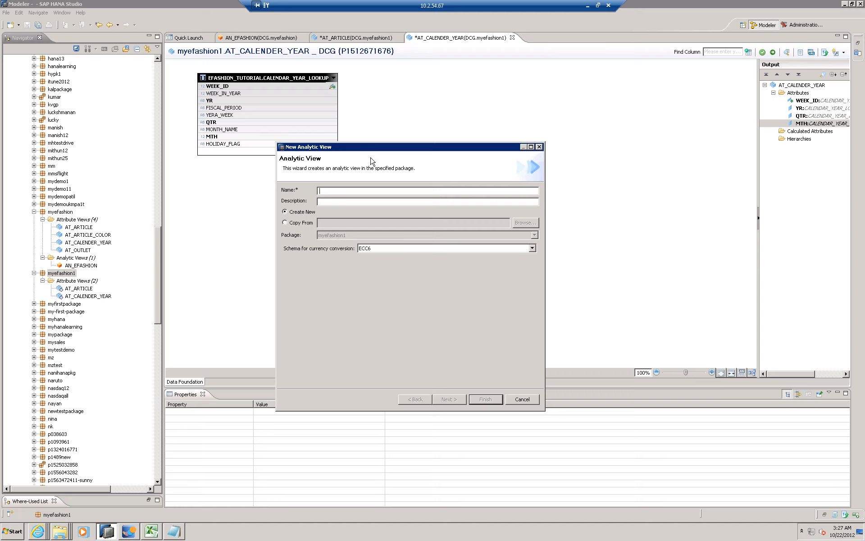
pyautogui.moveTo(372, 161); pyautogui.dragTo(372, 162)
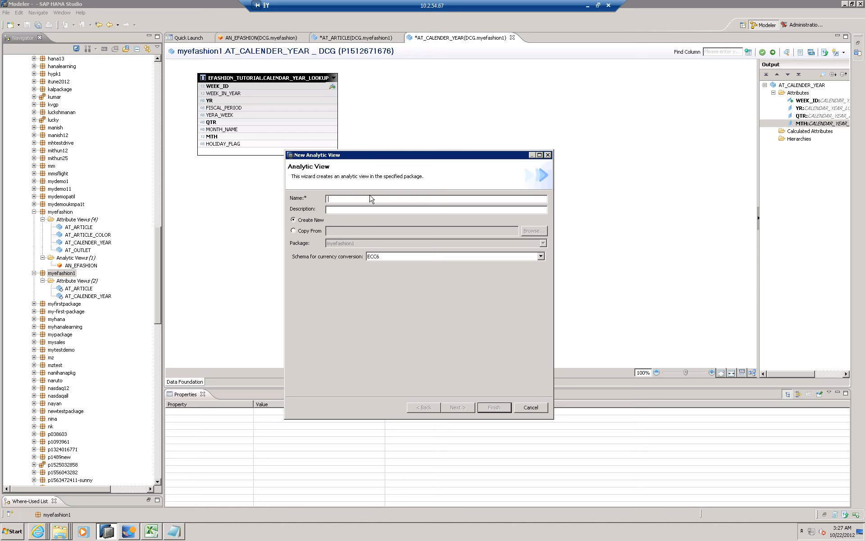
pyautogui.write('AN_EFASHION')
pyautogui.press('Tab')
pyautogui.click(456, 408)
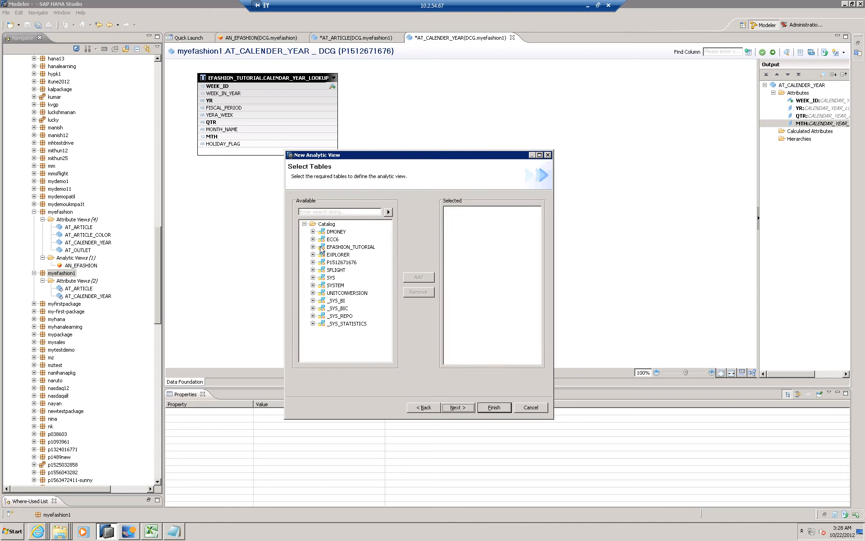
# - Add the SHOP_FACTS table from the EFASHION_TUTORIAL schema to the analytic view and continue to attribute view selection
pyautogui.click(313, 247)
pyautogui.click(322, 255)
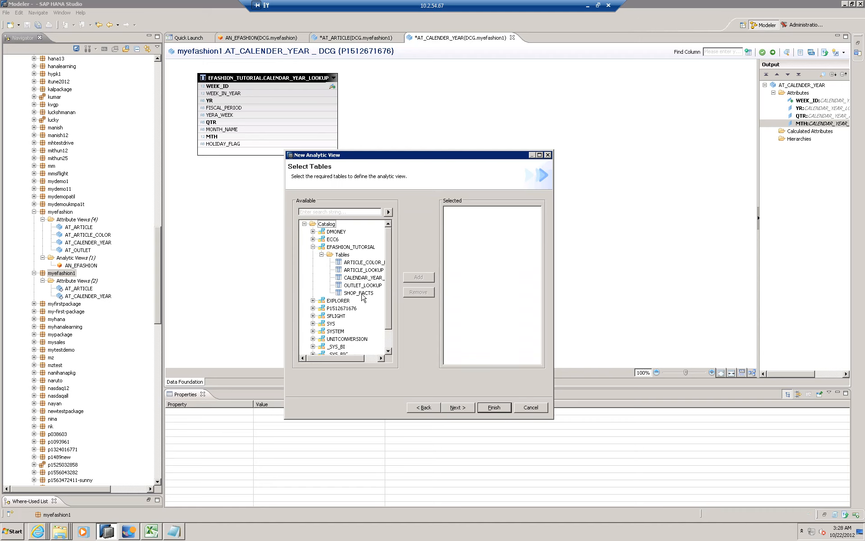
pyautogui.click(361, 294)
pyautogui.click(418, 277)
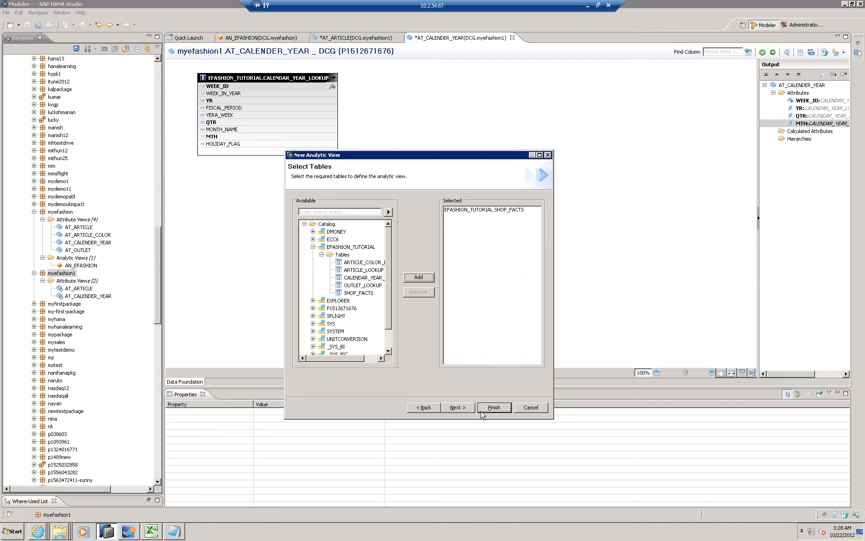
pyautogui.click(462, 411)
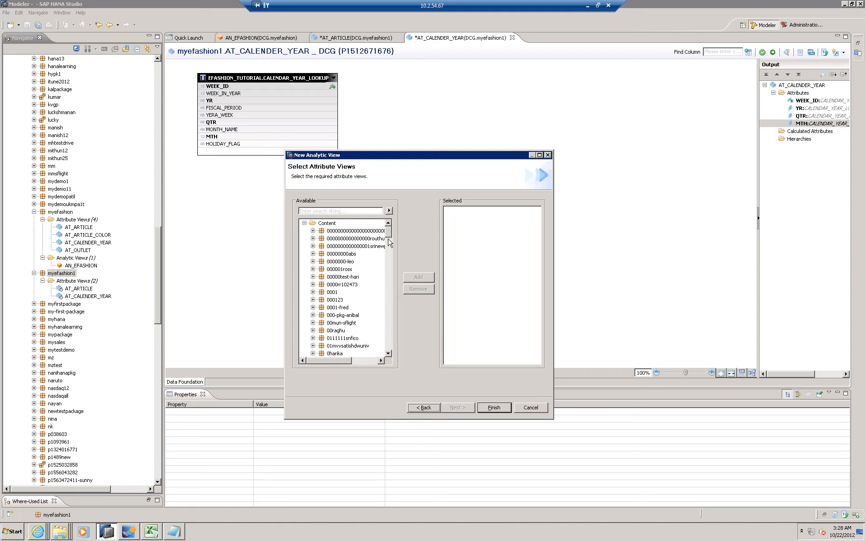
# - Add the AT_ARTICLE and AT_CALENDER_YEAR attribute views from the myefashion1 package and finish creating the analytic view
pyautogui.moveTo(389, 240); pyautogui.dragTo(392, 288)
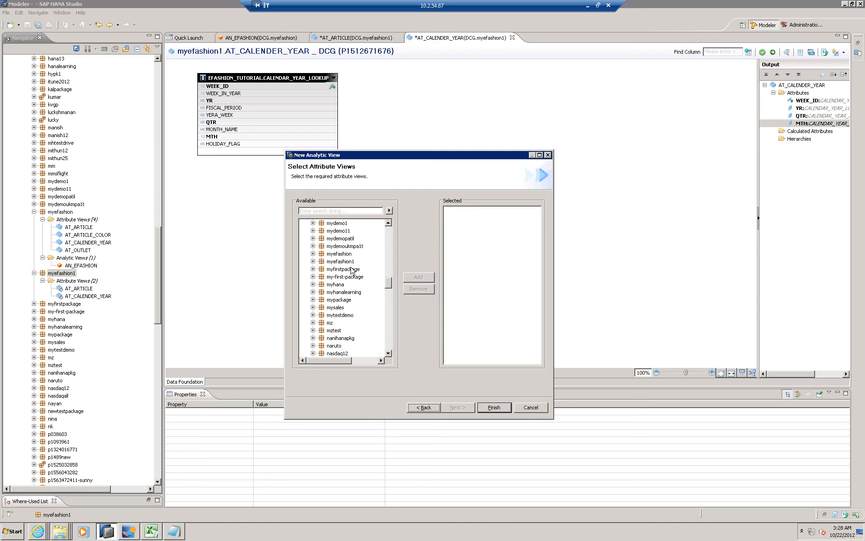
pyautogui.click(313, 262)
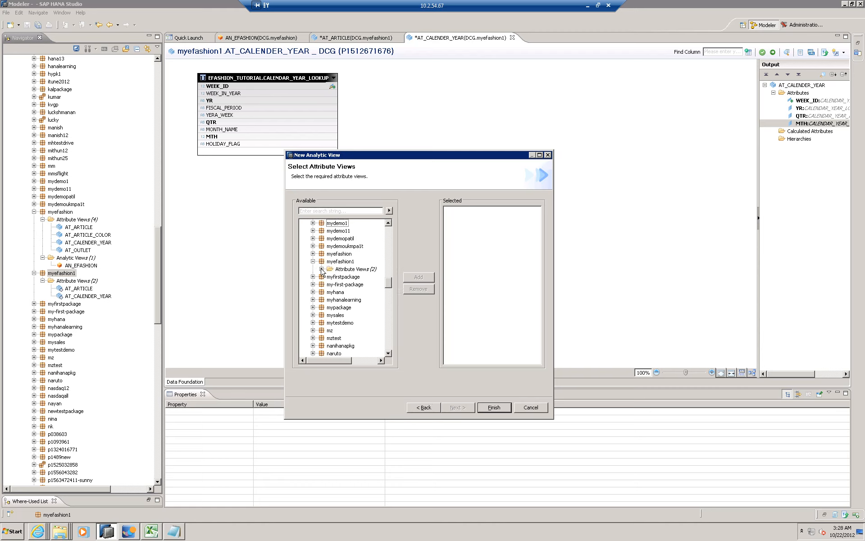
pyautogui.click(321, 269)
pyautogui.doubleClick(356, 277)
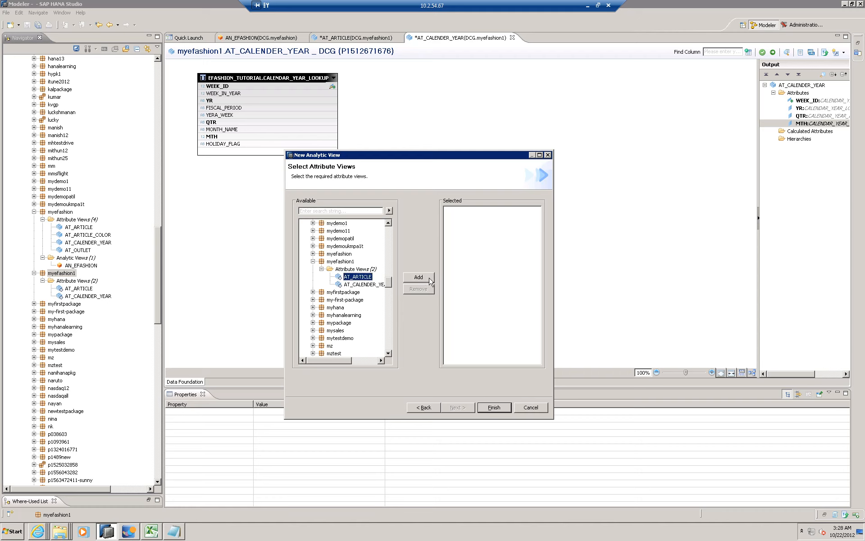
pyautogui.click(374, 285)
pyautogui.click(418, 278)
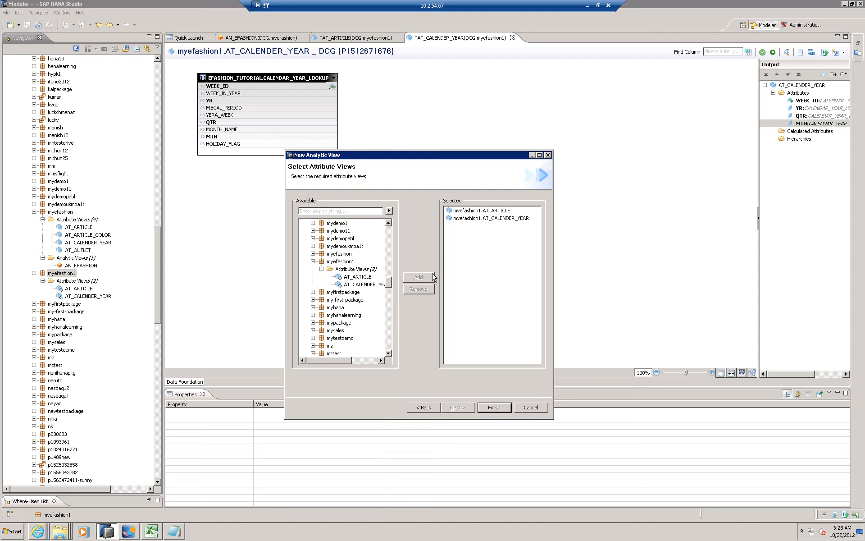
pyautogui.click(495, 408)
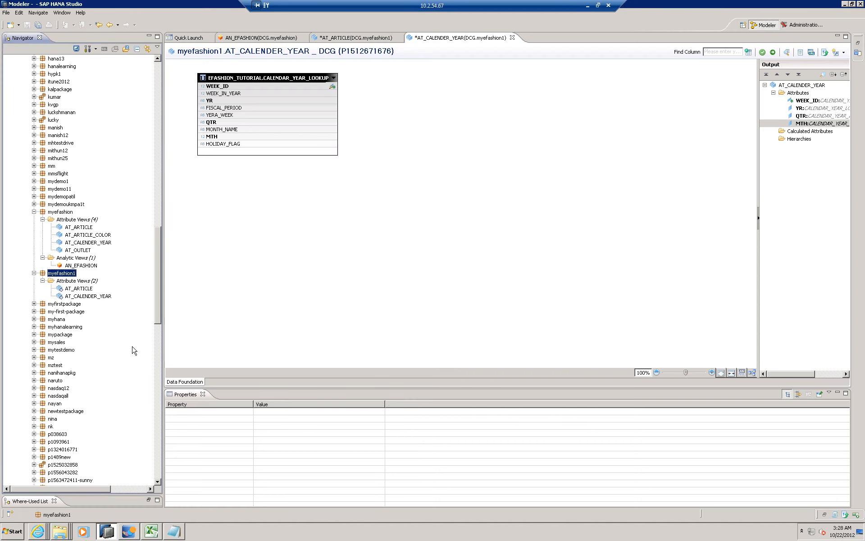
# - Look at the logical view of the new AN_EFASHION analytic view and return to its data foundation
pyautogui.rightClick(61, 273)
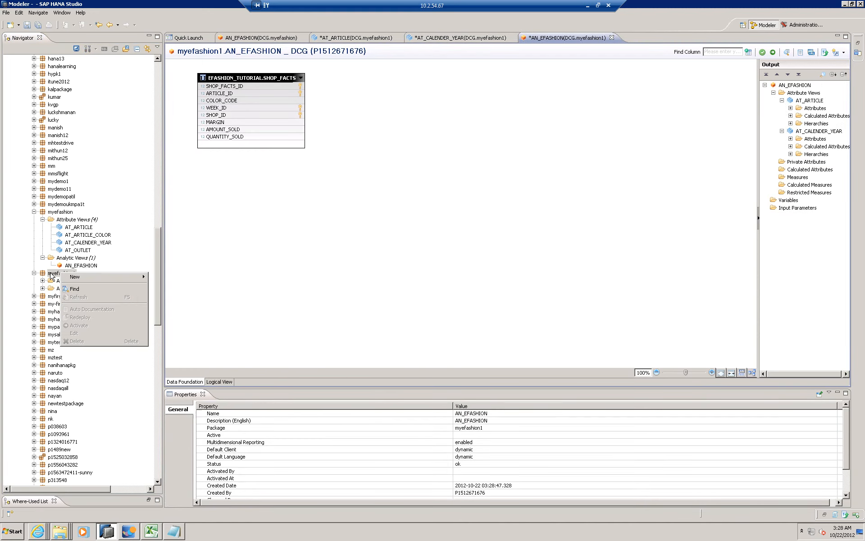
pyautogui.click(51, 273)
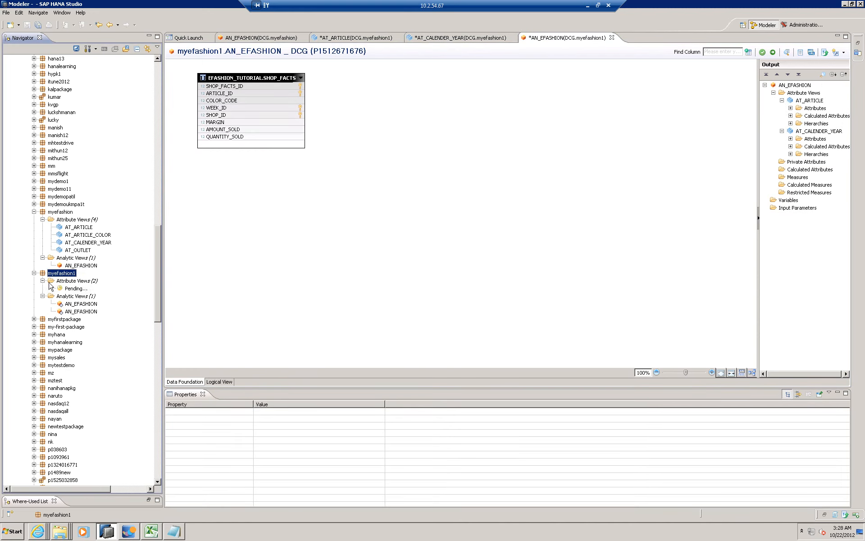
pyautogui.click(405, 217)
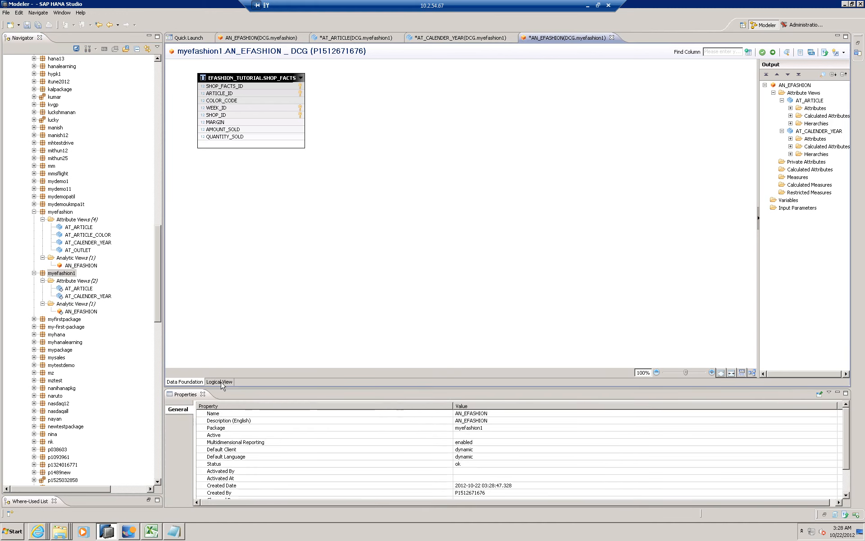
pyautogui.click(222, 383)
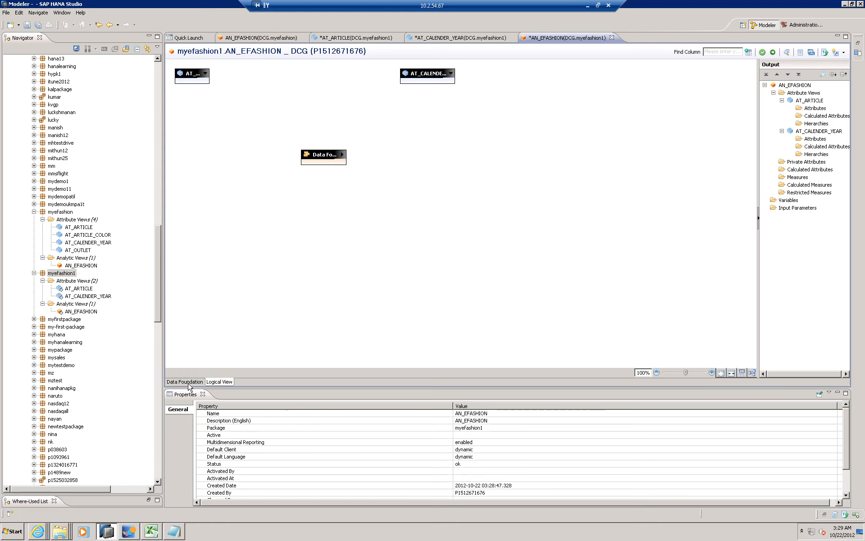
pyautogui.click(189, 383)
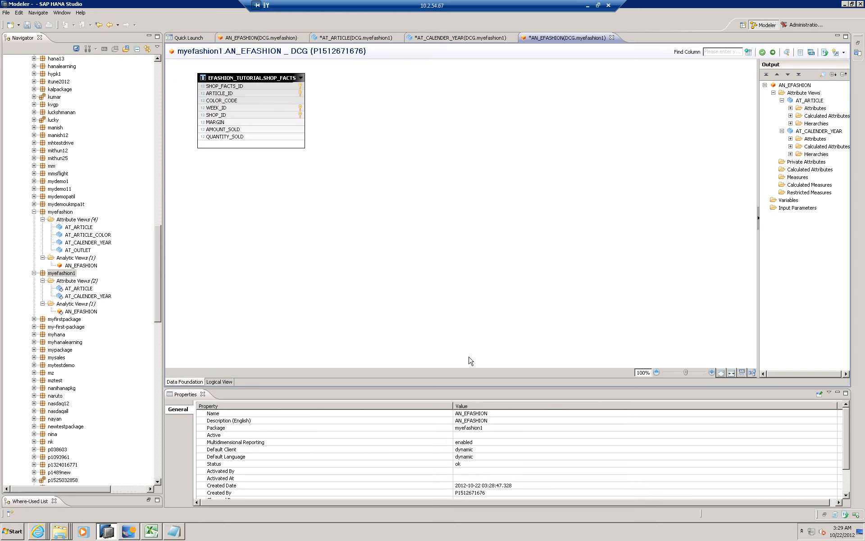
# - Add the ARTICLE_ID and WEEK_ID columns of the SHOP_FACTS table to the analytic view as private attributes
pyautogui.click(246, 85)
pyautogui.rightClick(246, 86)
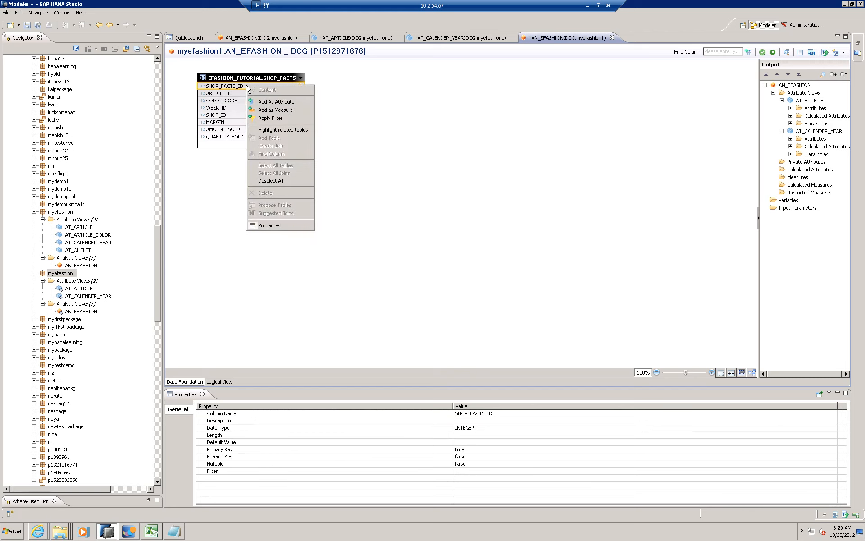
pyautogui.click(232, 94)
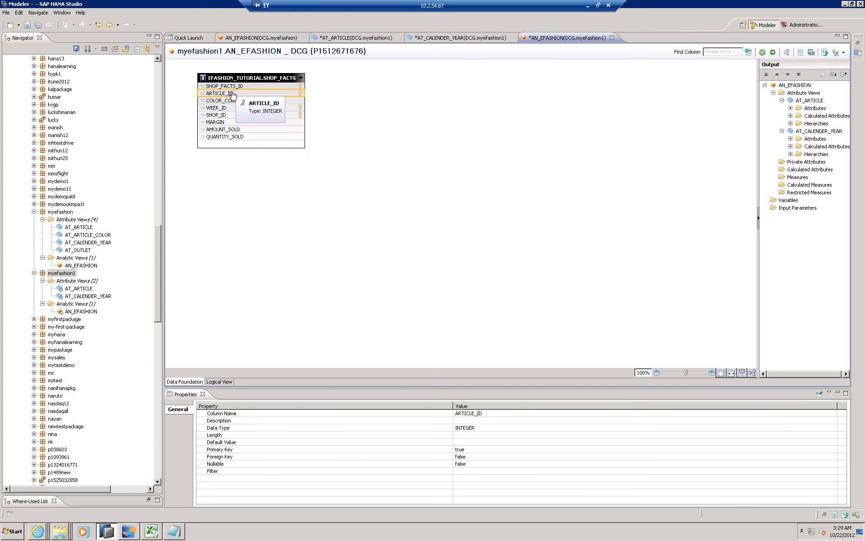
pyautogui.rightClick(233, 94)
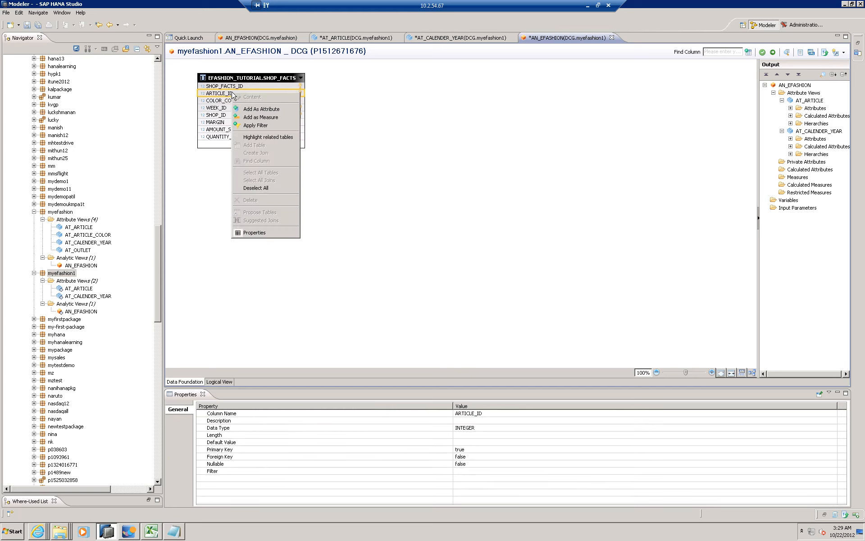
pyautogui.click(251, 110)
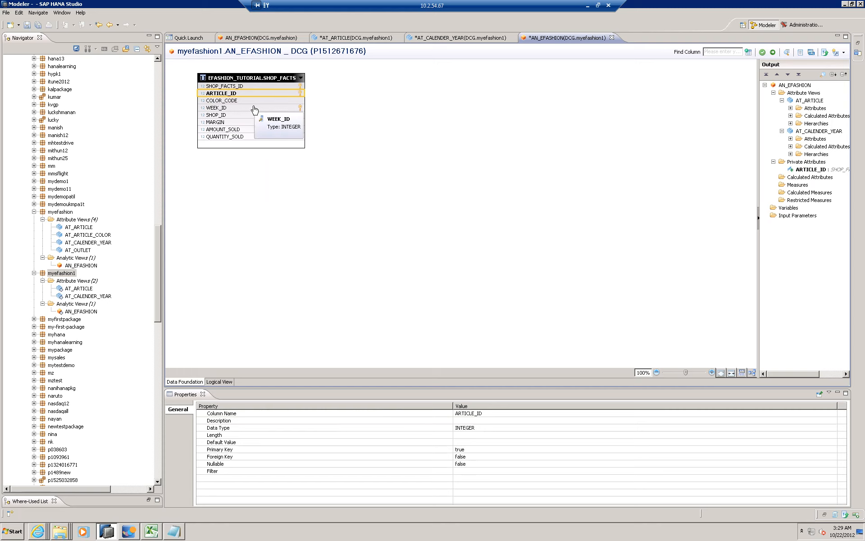
pyautogui.rightClick(254, 108)
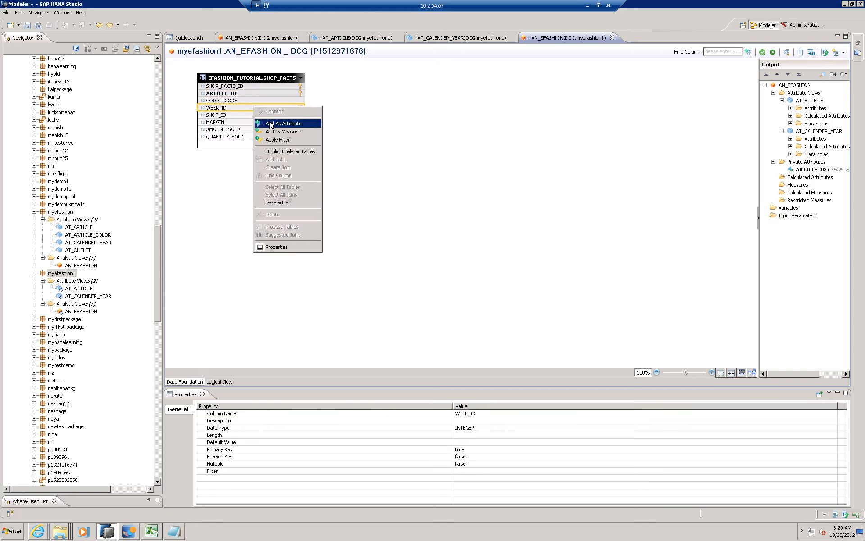
pyautogui.click(271, 124)
# - Add the MARGIN, AMOUNT_SOLD and QUANTITY_SOLD columns of the SHOP_FACTS table to the analytic view as measures
pyautogui.click(238, 122)
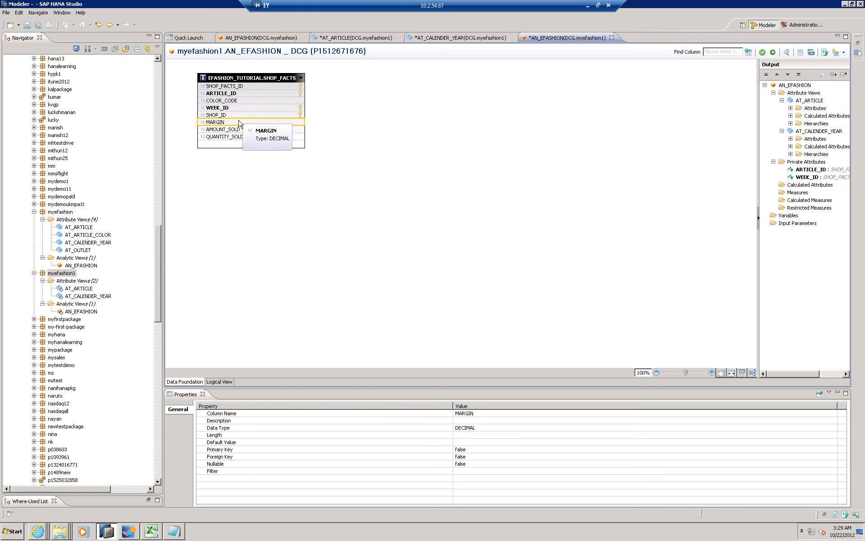
pyautogui.keyDown('shift'); pyautogui.click(233, 137); pyautogui.keyUp('shift')
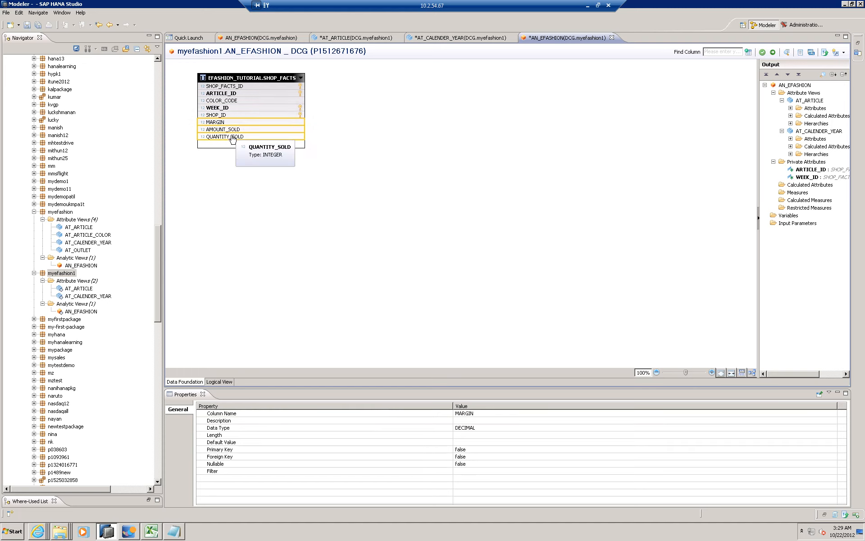
pyautogui.rightClick(232, 137)
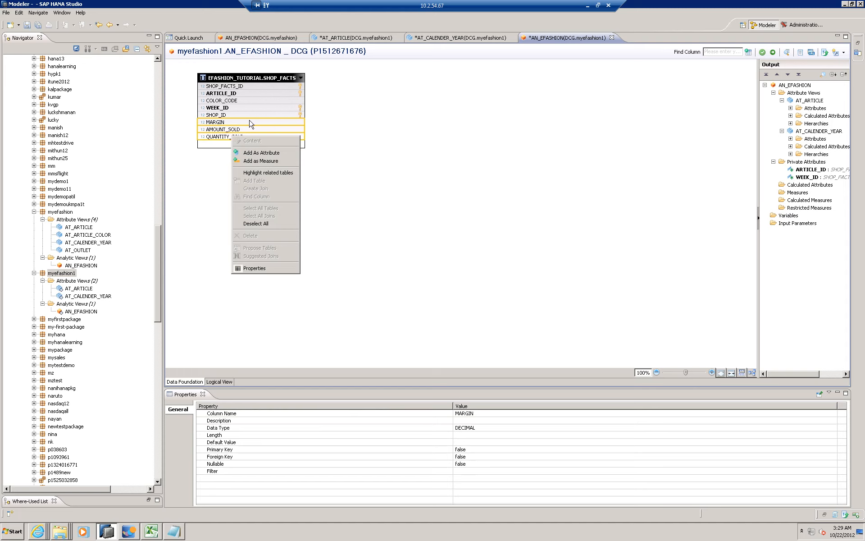
pyautogui.click(260, 162)
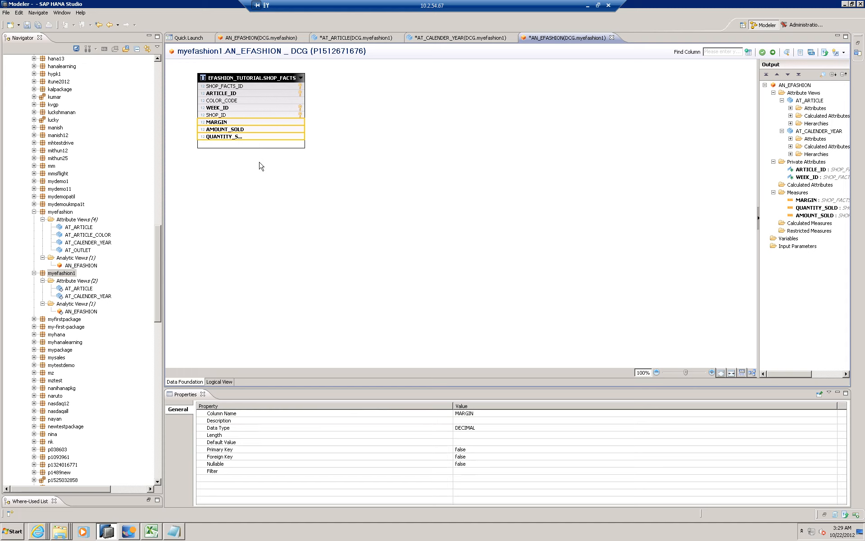
pyautogui.click(623, 172)
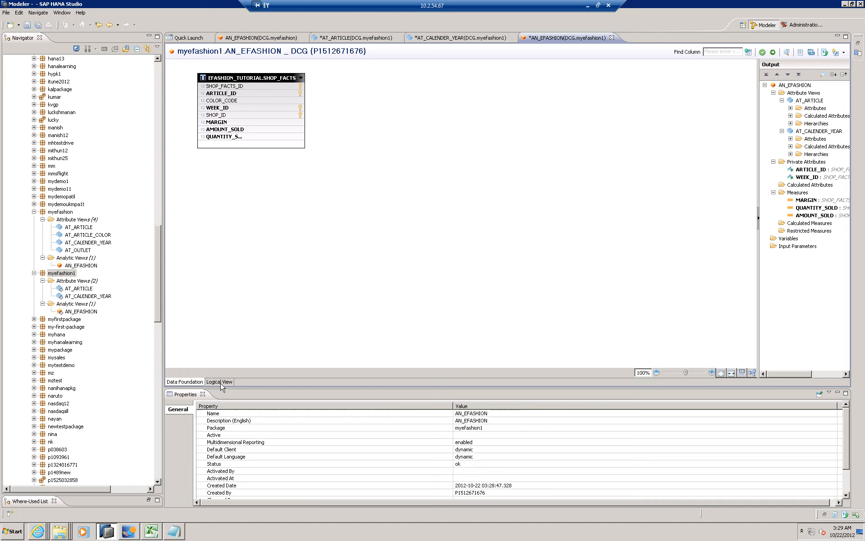
# - Save all open views and show the logical view of AN_EFASHION
pyautogui.click(28, 26)
pyautogui.click(38, 25)
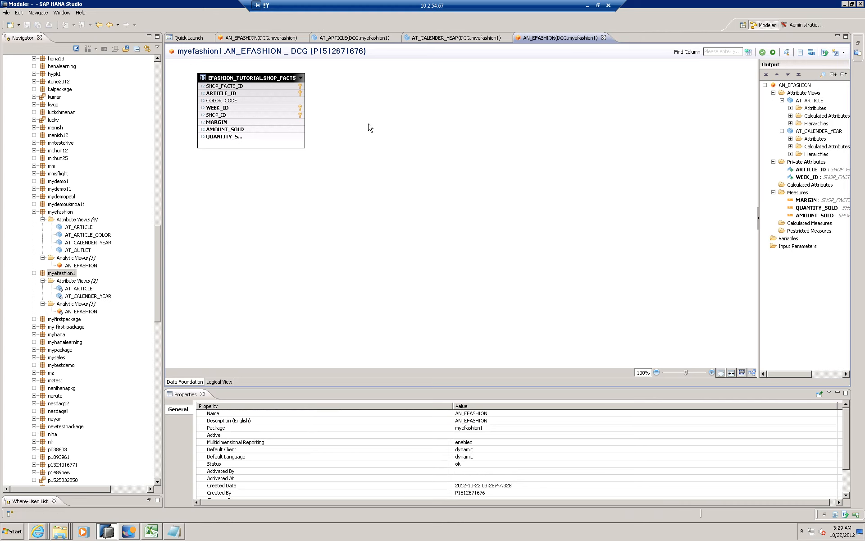
pyautogui.click(220, 381)
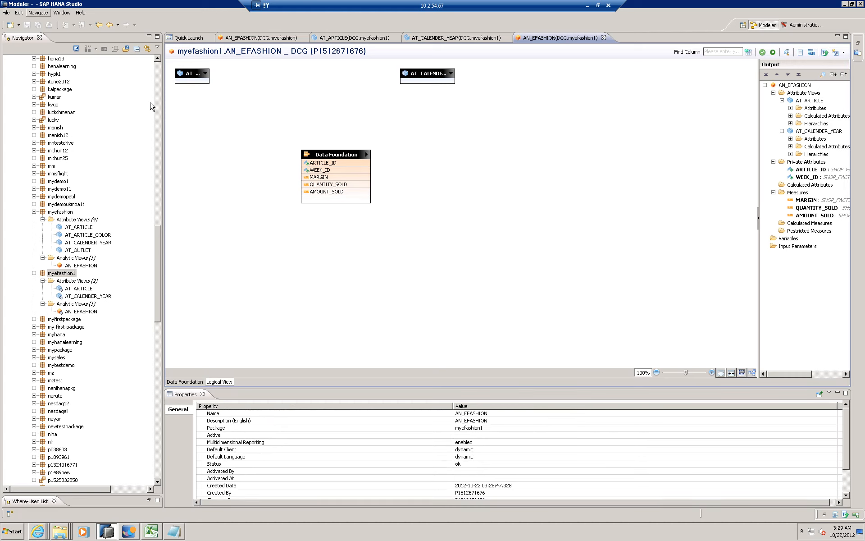
# - Try to set the display of the AT_ARTICLE and AT_CALENDER_YEAR boxes in the logical view to Expanded
pyautogui.click(206, 75)
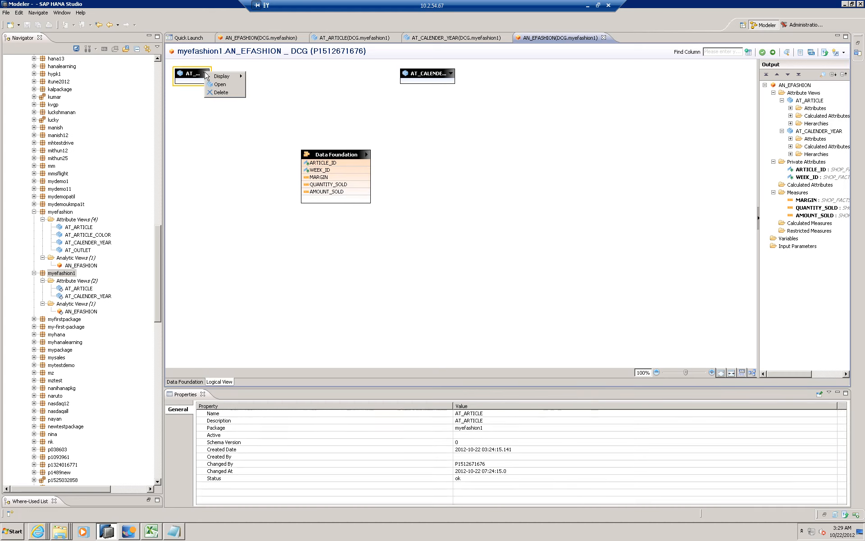
pyautogui.moveTo(218, 78)
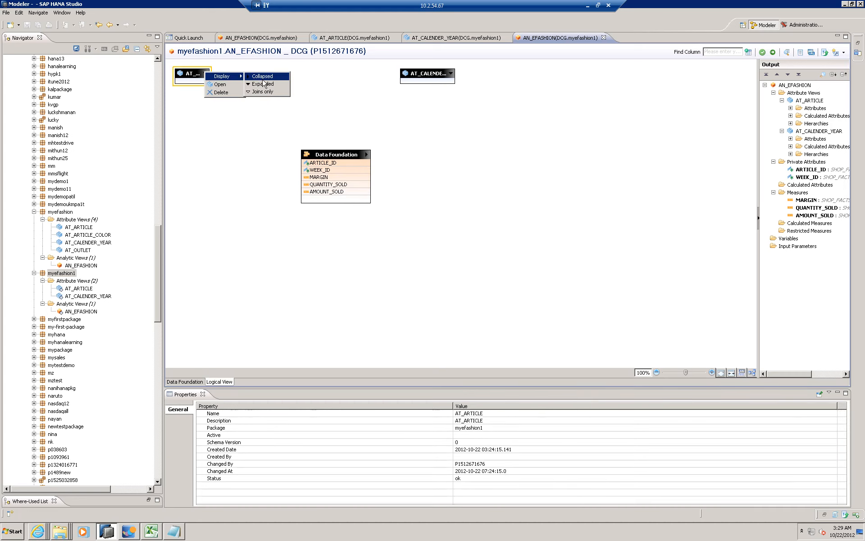
pyautogui.click(262, 85)
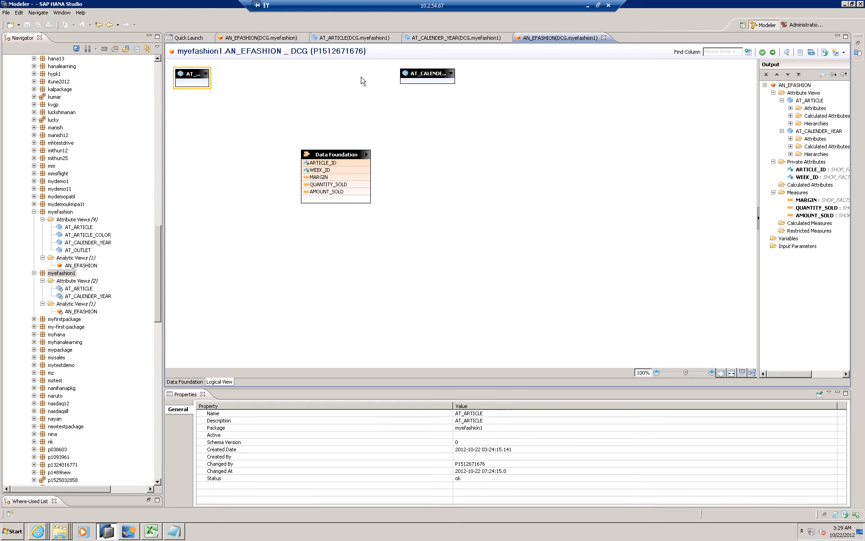
pyautogui.click(451, 73)
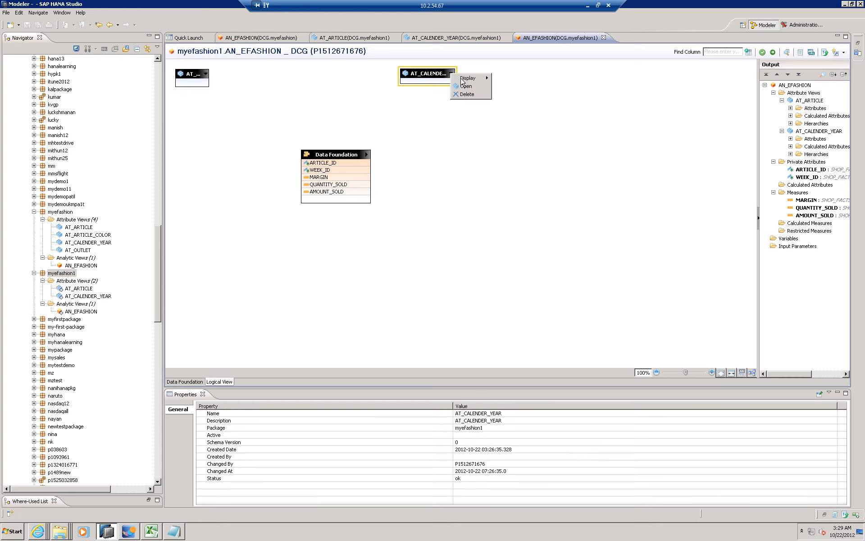
pyautogui.moveTo(467, 80)
pyautogui.click(509, 86)
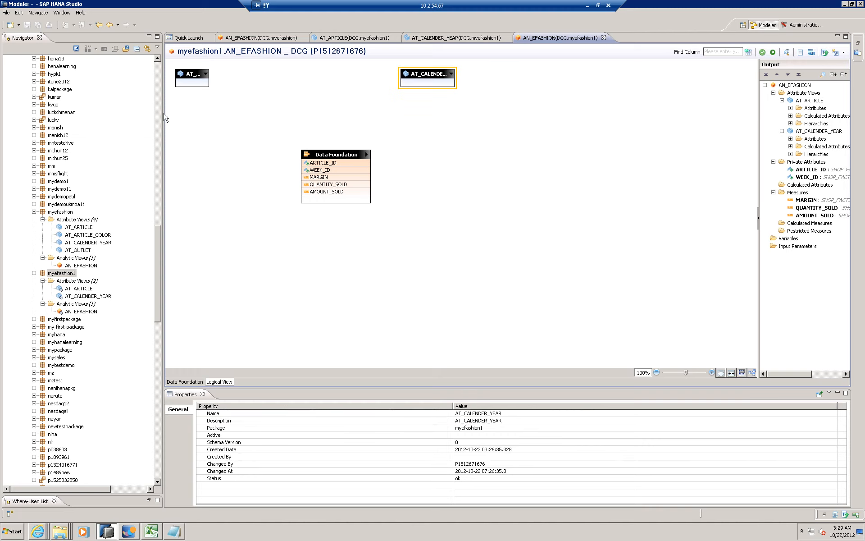
pyautogui.click(79, 289)
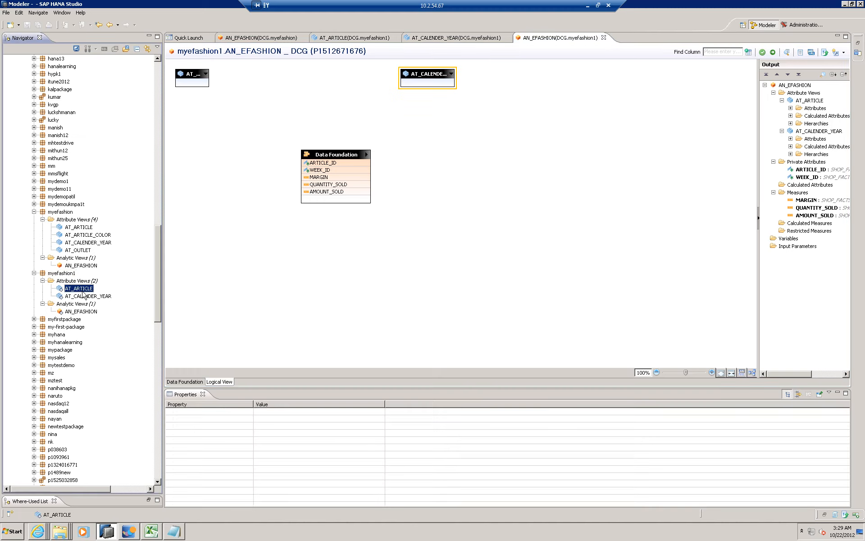
pyautogui.rightClick(86, 291)
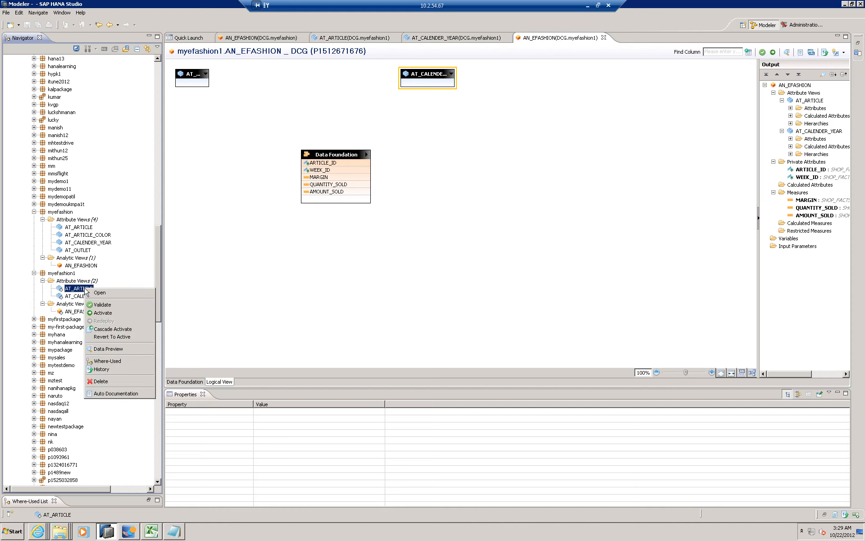
pyautogui.click(263, 152)
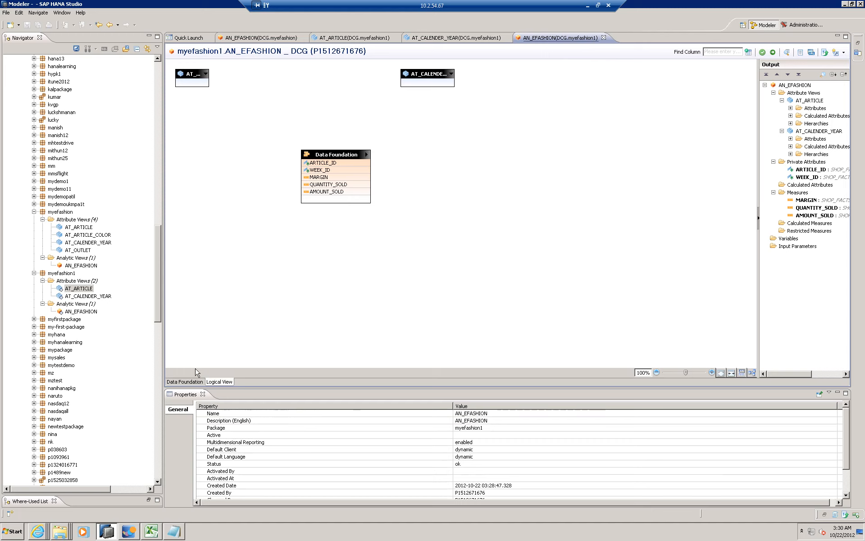
# - Remove the AT_ARTICLE and AT_CALENDER_YEAR attribute views from the logical view, confirming each deletion
pyautogui.click(189, 75)
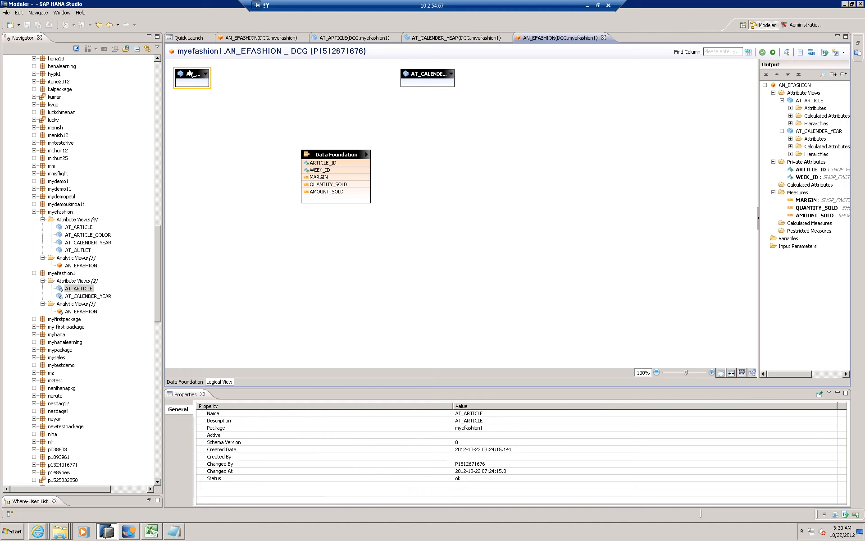
pyautogui.press('Delete')
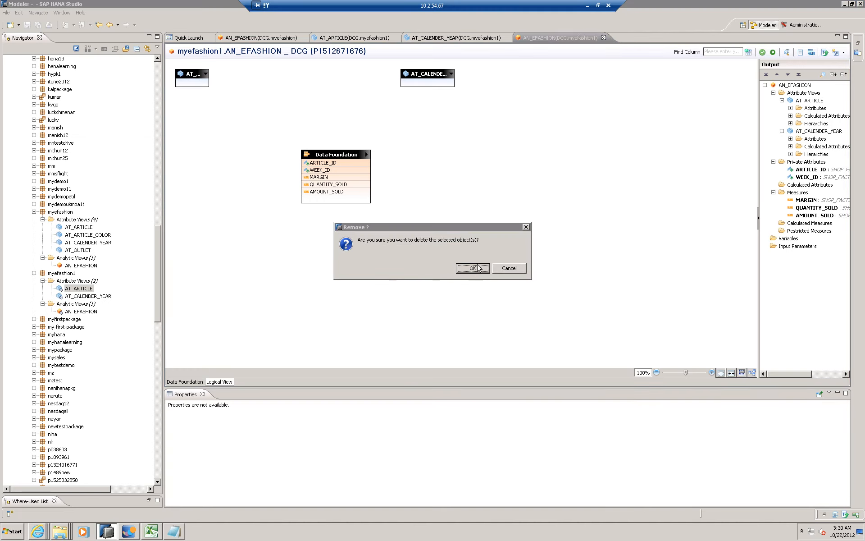
pyautogui.click(478, 267)
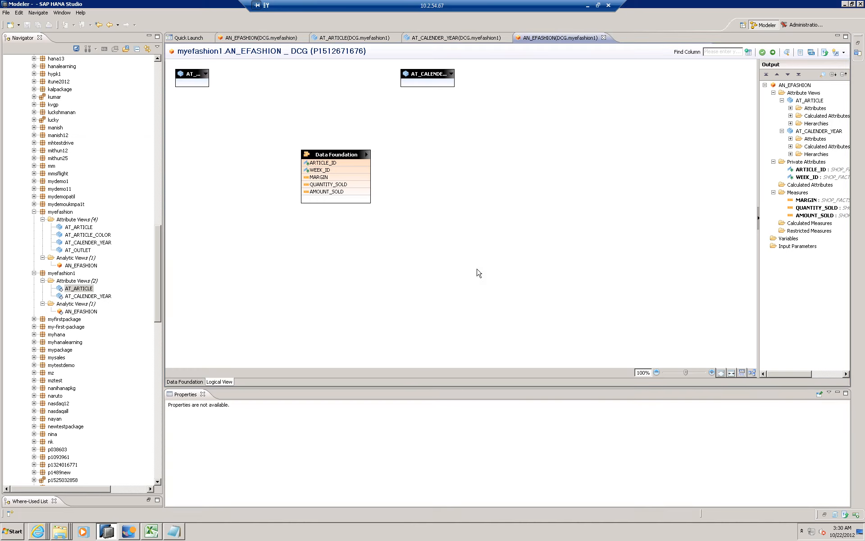
pyautogui.click(415, 78)
pyautogui.press('Delete')
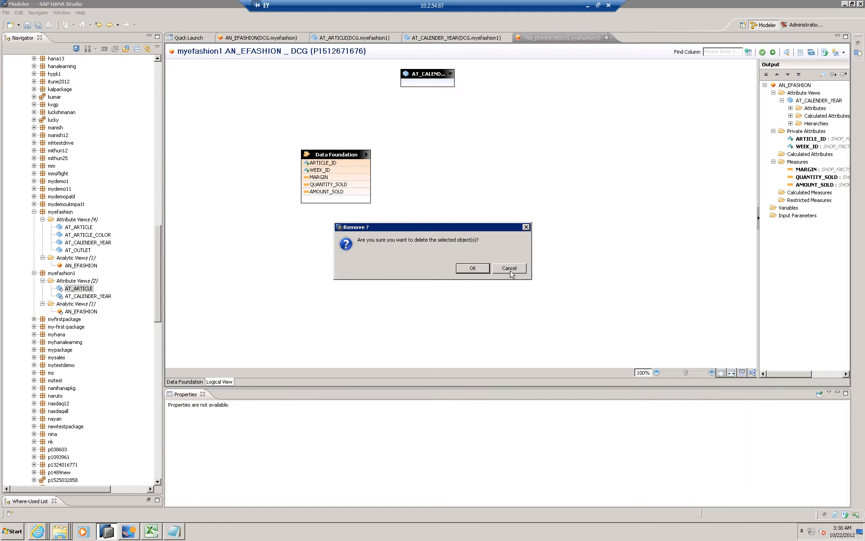
pyautogui.click(479, 269)
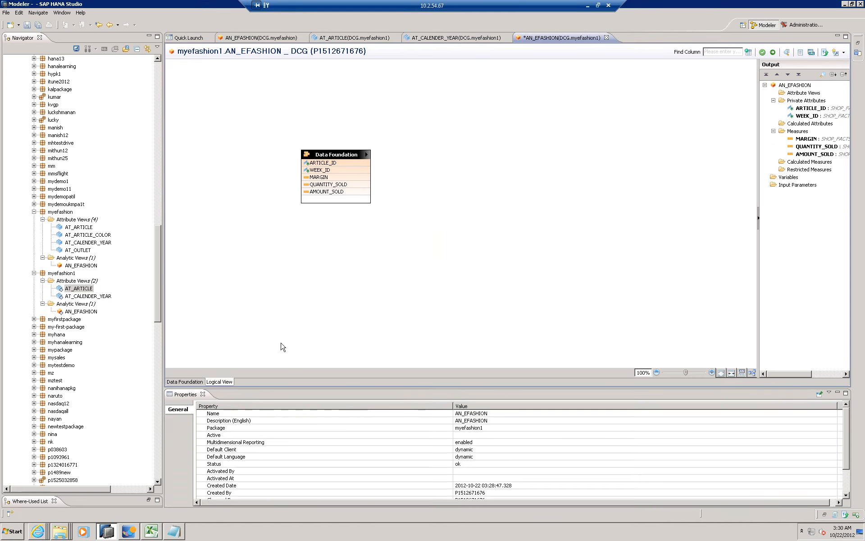
# - Add AT_ARTICLE and AT_CALENDER_YEAR from the myefashion1 package back into the logical view, on either side above the data foundation
pyautogui.click(86, 290)
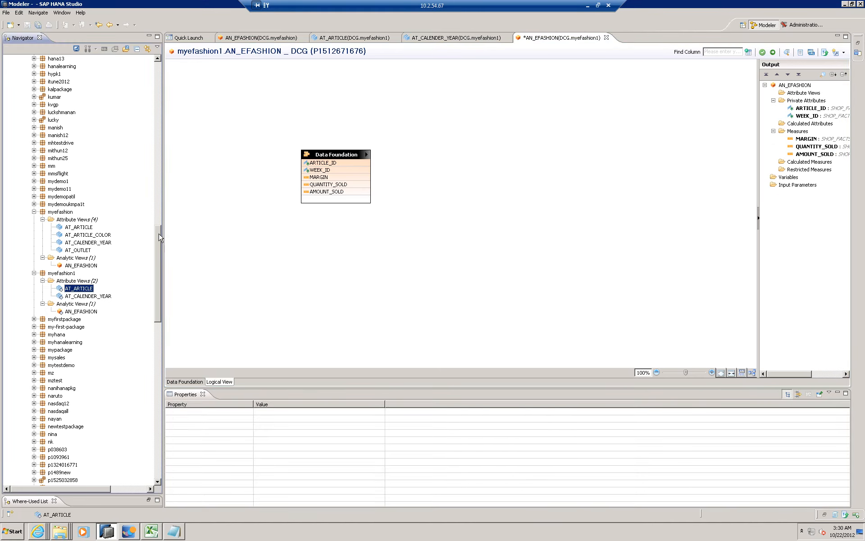
pyautogui.scroll(-1, 159, 242)
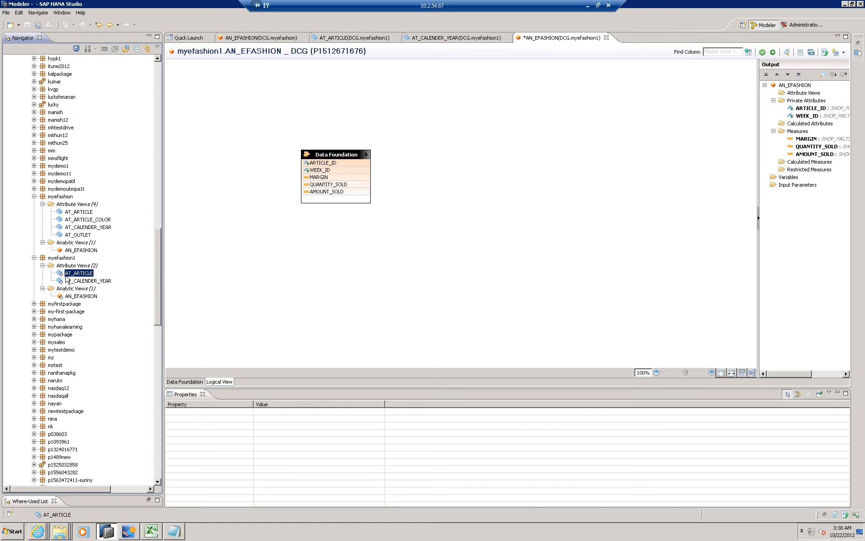
pyautogui.moveTo(240, 114); pyautogui.dragTo(242, 105)
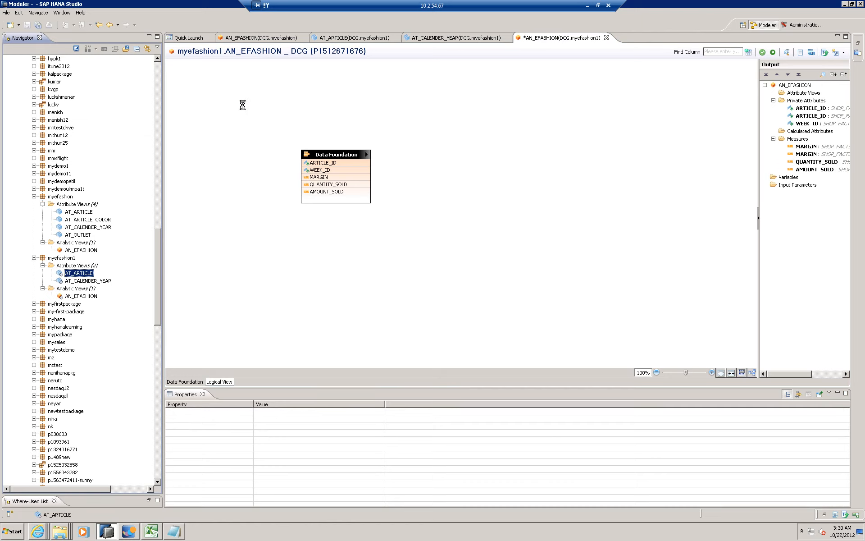
pyautogui.click(78, 281)
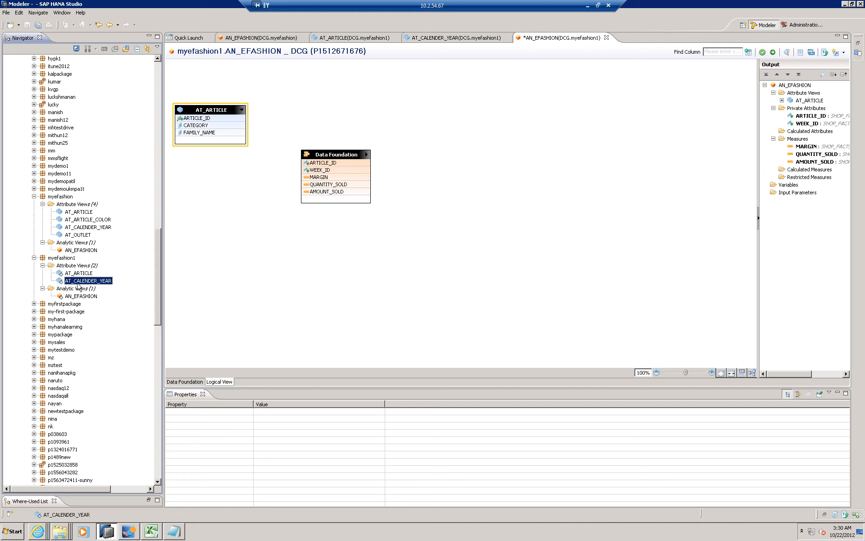
pyautogui.moveTo(499, 103); pyautogui.dragTo(504, 102)
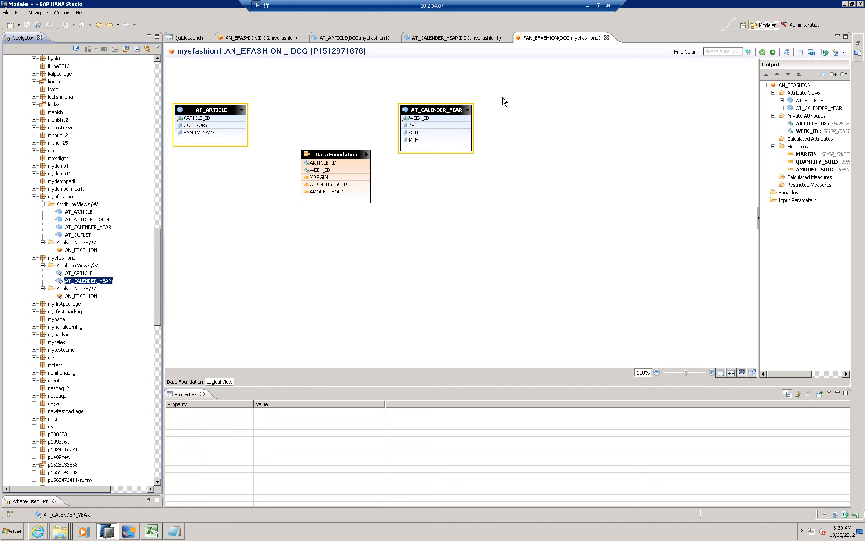
# - Join AT_ARTICLE on ARTICLE_ID and AT_CALENDER_YEAR on WEEK_ID to the data foundation, and show the WEEK_ID join's properties
pyautogui.click(204, 119)
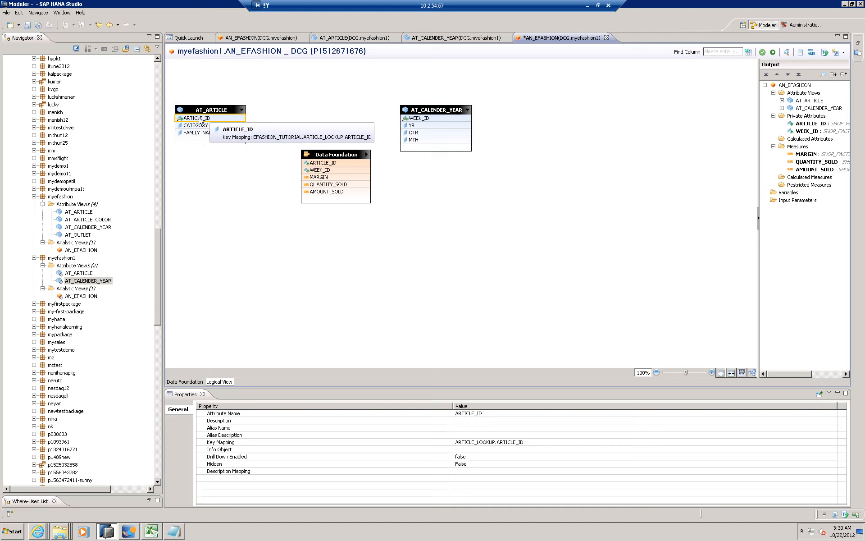
pyautogui.moveTo(239, 118); pyautogui.dragTo(316, 163)
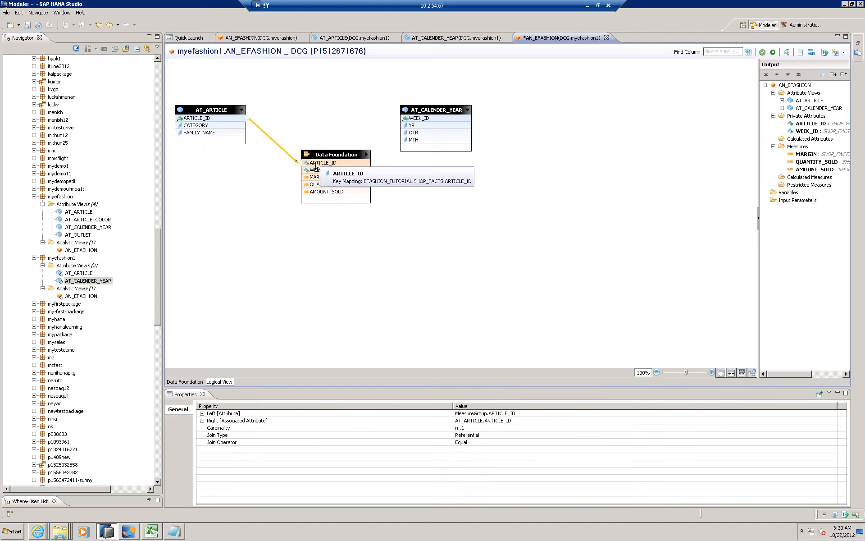
pyautogui.click(419, 117)
pyautogui.moveTo(422, 117); pyautogui.dragTo(325, 172)
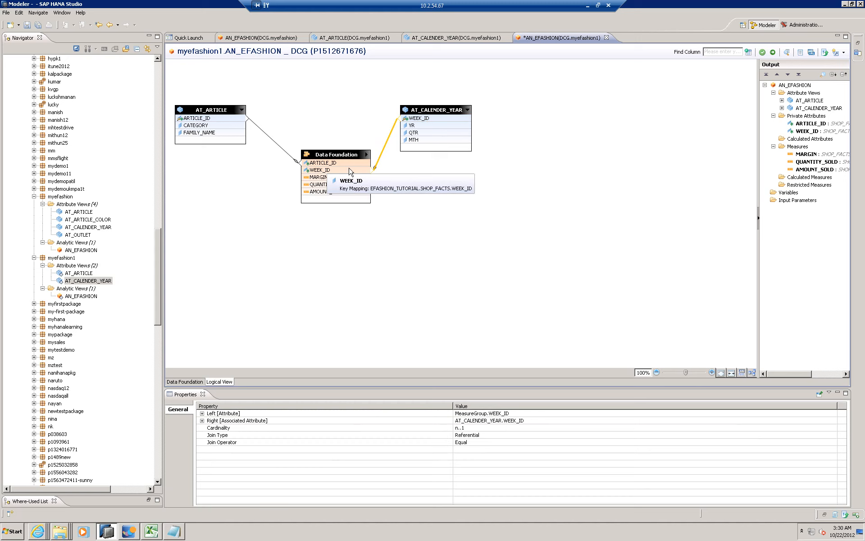
pyautogui.click(389, 143)
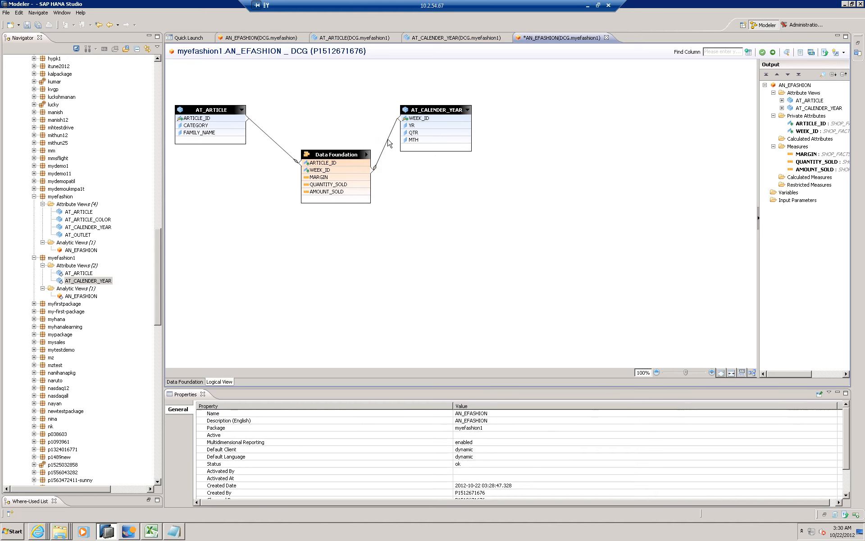
pyautogui.click(389, 143)
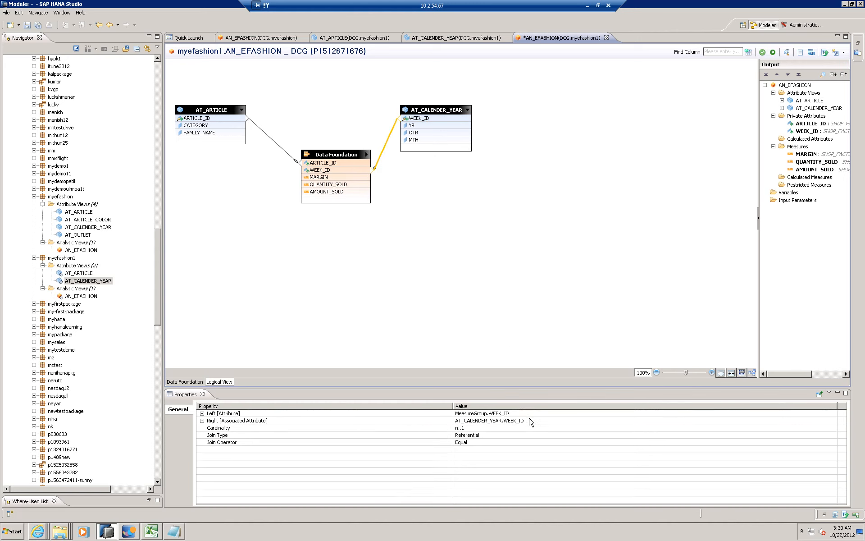
# - Move AT_CALENDER_YEAR away from the data foundation and examine both joins' properties, including the join types available for the WEEK_ID join
pyautogui.moveTo(466, 116); pyautogui.dragTo(516, 126)
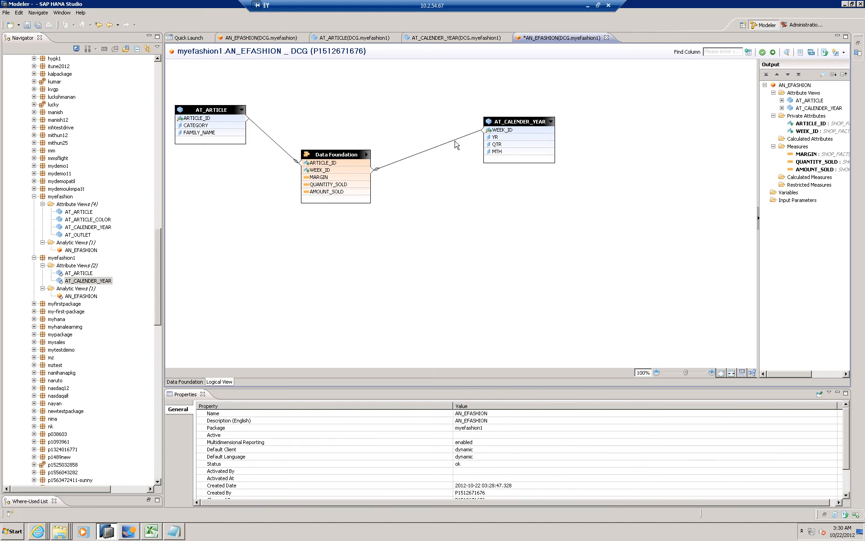
pyautogui.click(455, 142)
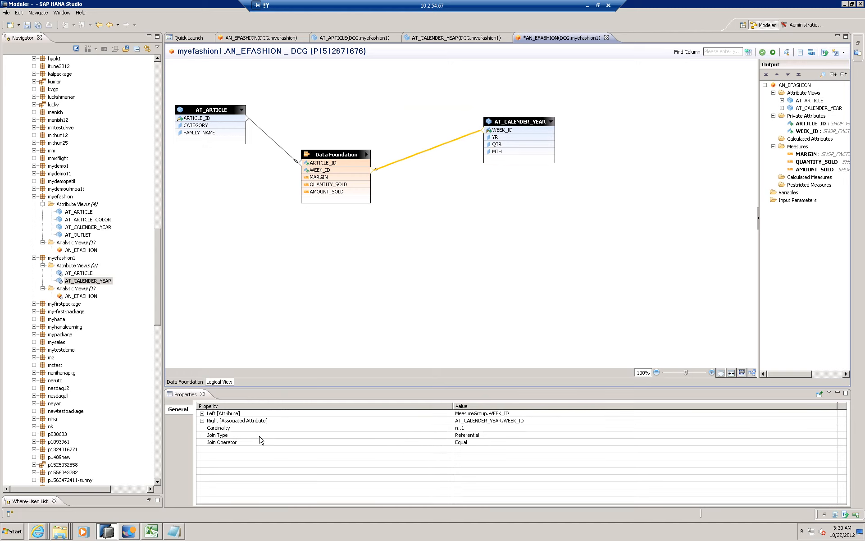
pyautogui.click(505, 434)
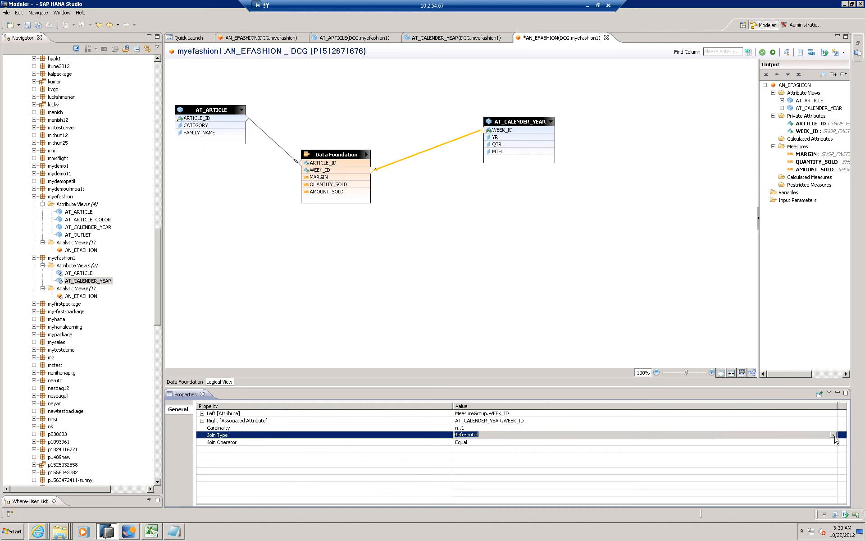
pyautogui.click(834, 435)
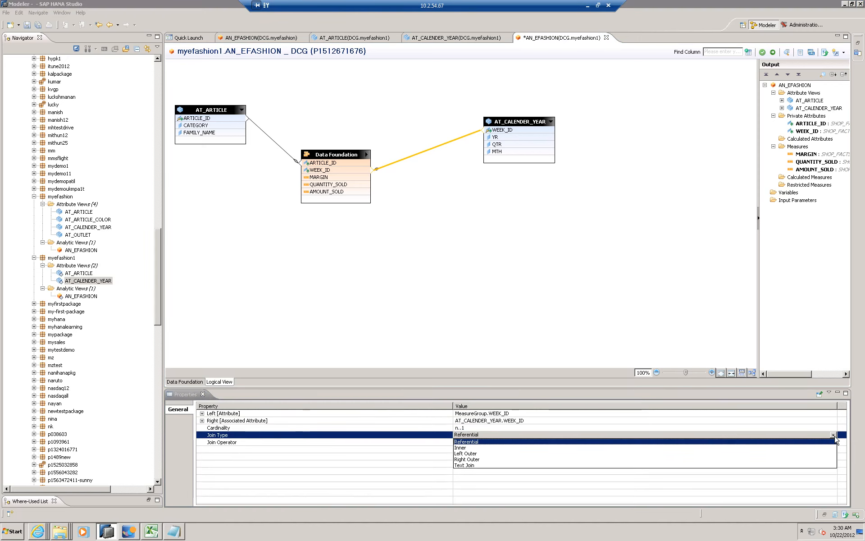
pyautogui.click(529, 423)
pyautogui.click(288, 156)
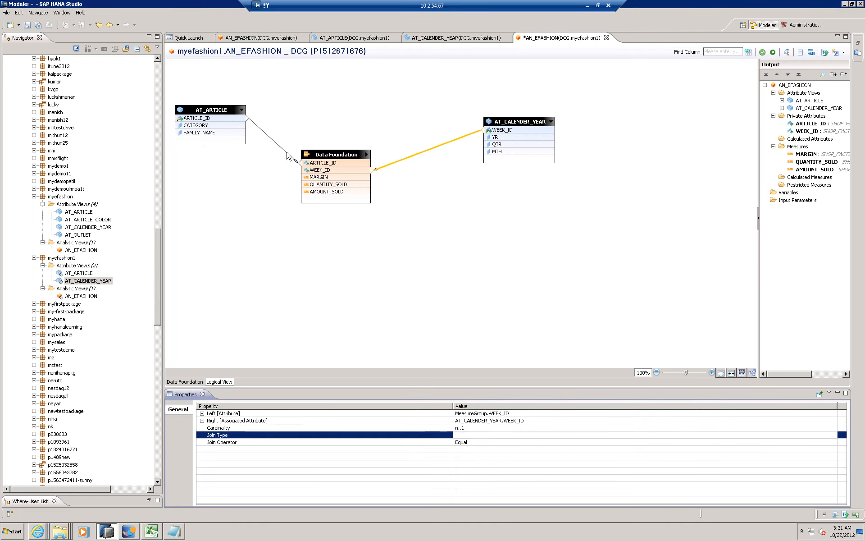
pyautogui.click(513, 221)
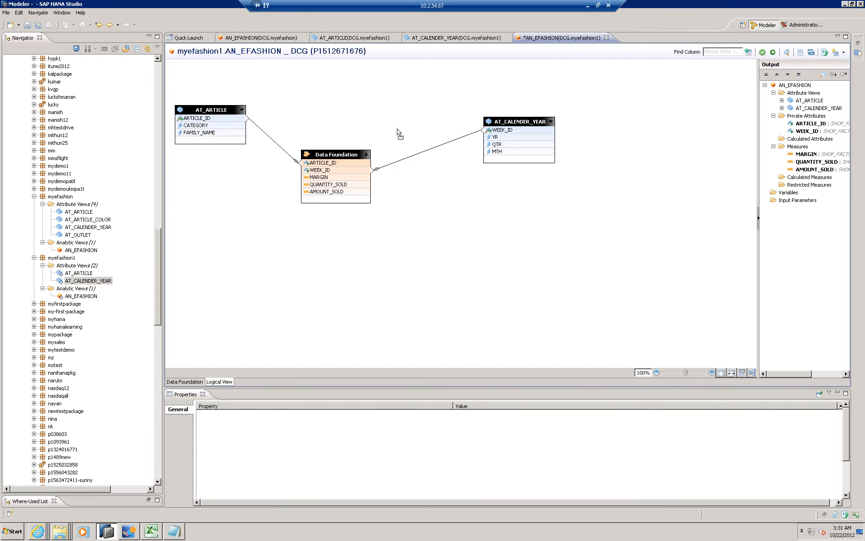
# - Move the Data Foundation box up between the attribute views, auto arrange the logical view, and save the AN_EFASHION analytic view
pyautogui.moveTo(337, 155); pyautogui.dragTo(345, 87)
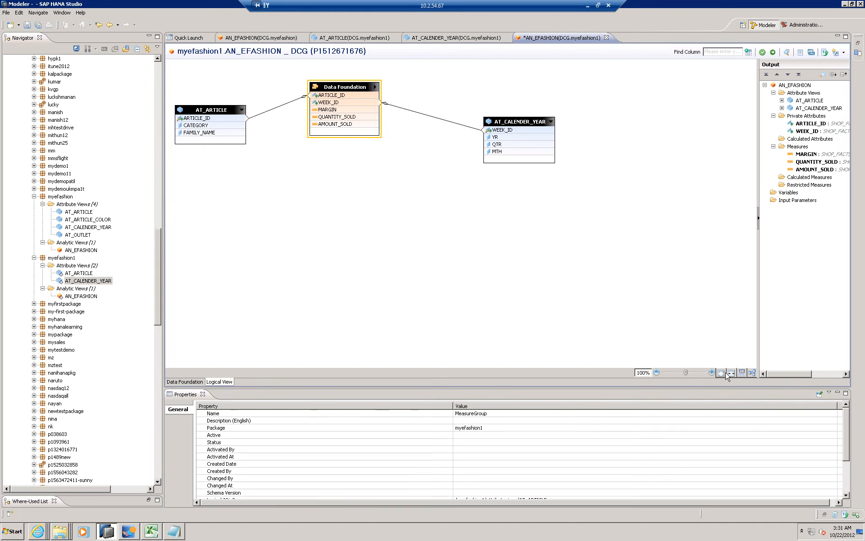
pyautogui.click(753, 373)
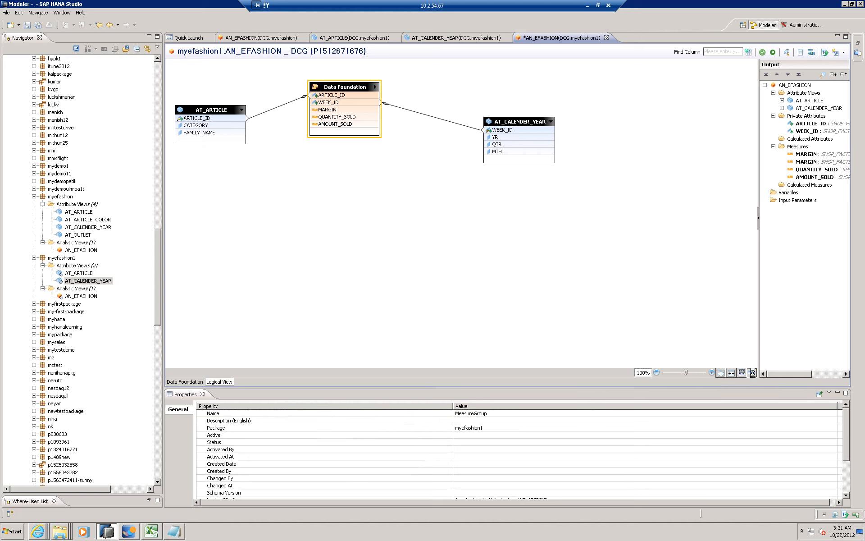
pyautogui.click(511, 233)
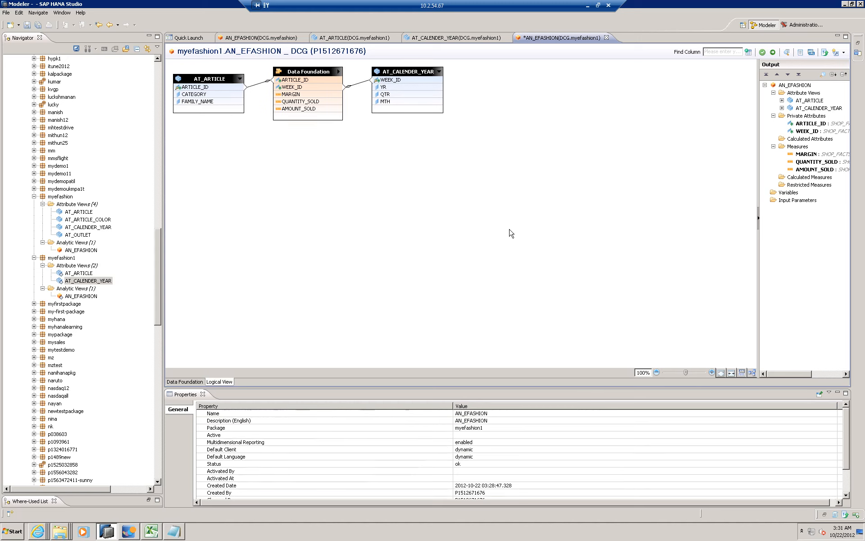
pyautogui.click(26, 26)
# - Activate the myefashion1 package with its inactive AT_ARTICLE, AT_CALENDER_YEAR and AN_EFASHION views
pyautogui.moveTo(159, 243)
pyautogui.mouseDown()
pyautogui.moveTo(157, 83)
pyautogui.moveTo(155, 258)
pyautogui.moveTo(157, 250)
pyautogui.mouseUp()
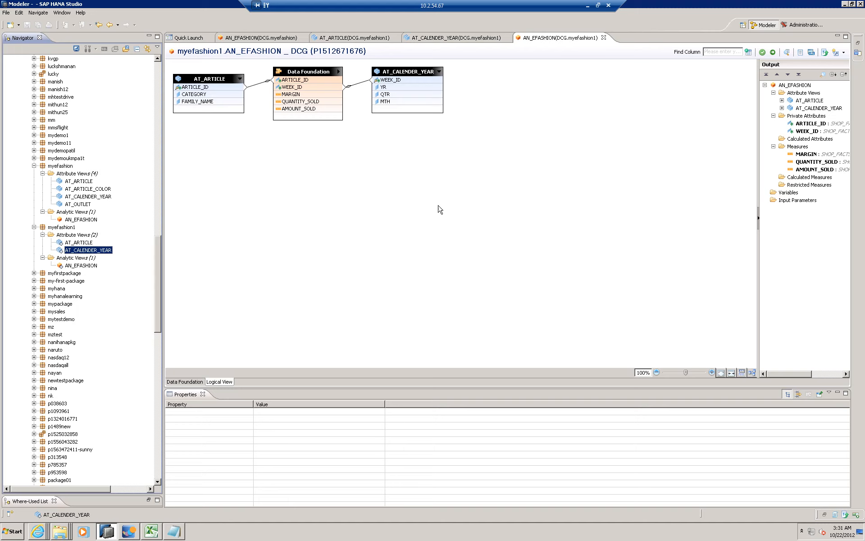
pyautogui.click(382, 204)
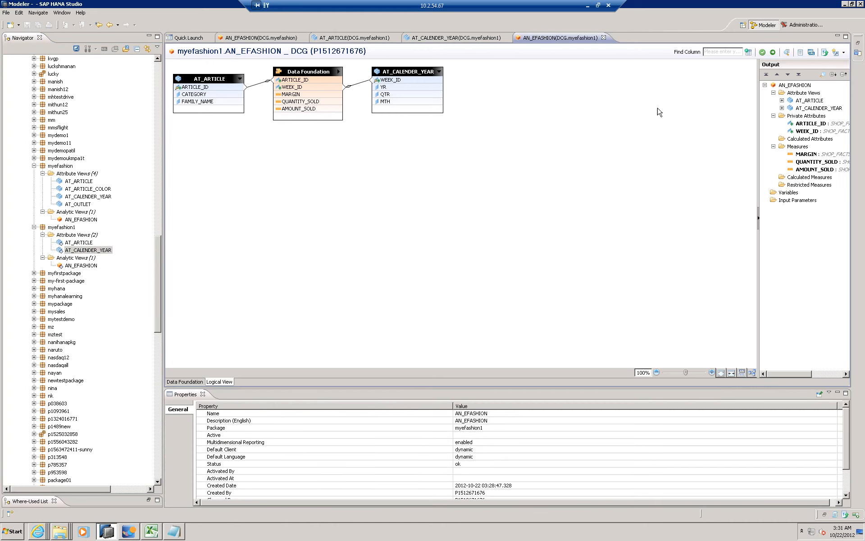
pyautogui.click(62, 228)
pyautogui.rightClick(61, 228)
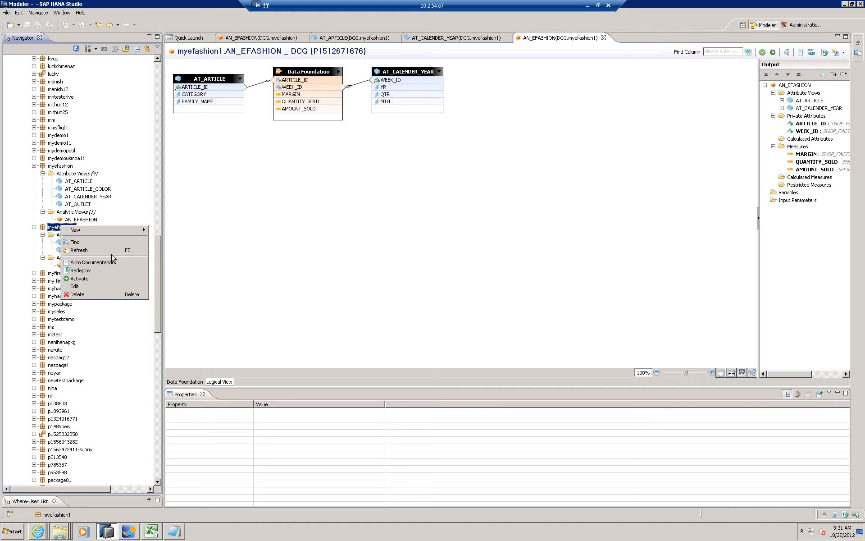
pyautogui.click(77, 279)
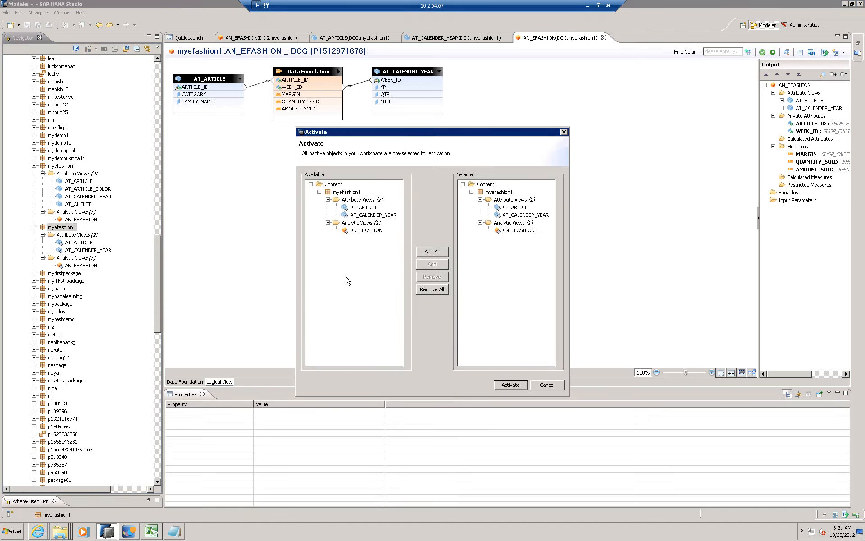
pyautogui.click(510, 384)
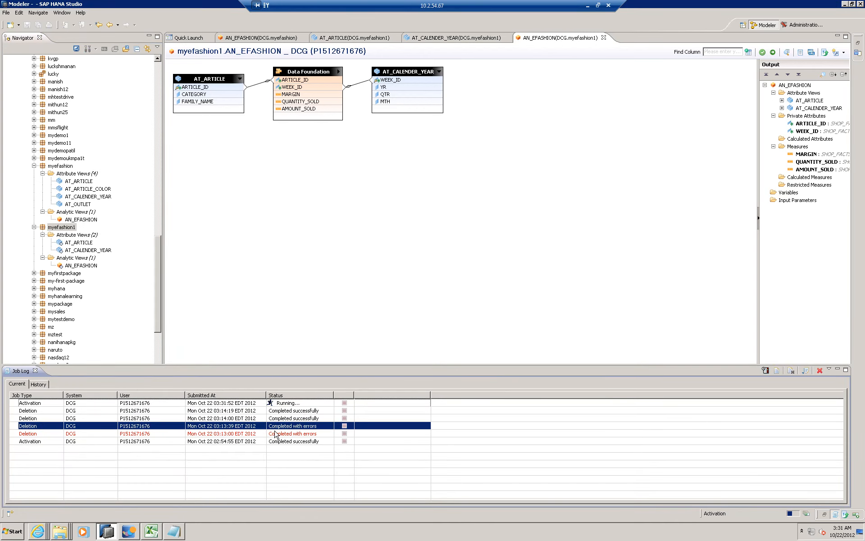
# - Check the status of the activation job and the earlier deletion jobs in the job log
pyautogui.click(135, 434)
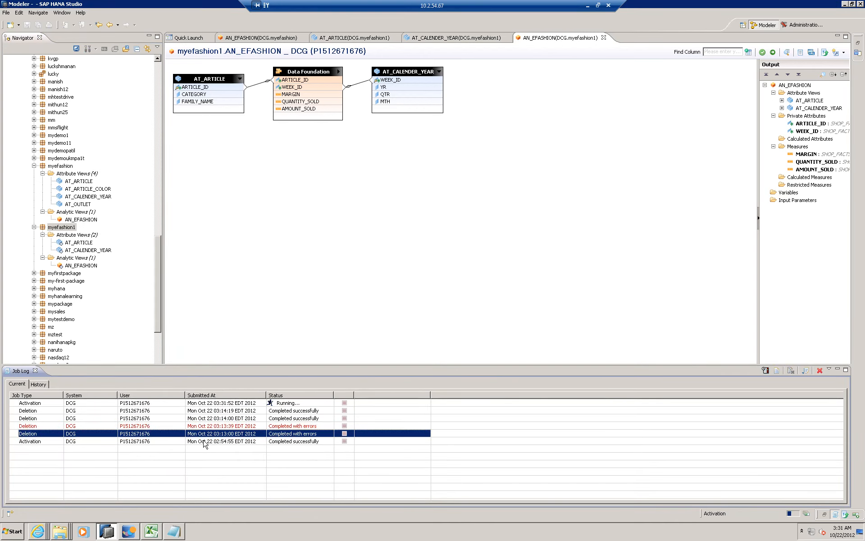
pyautogui.click(311, 425)
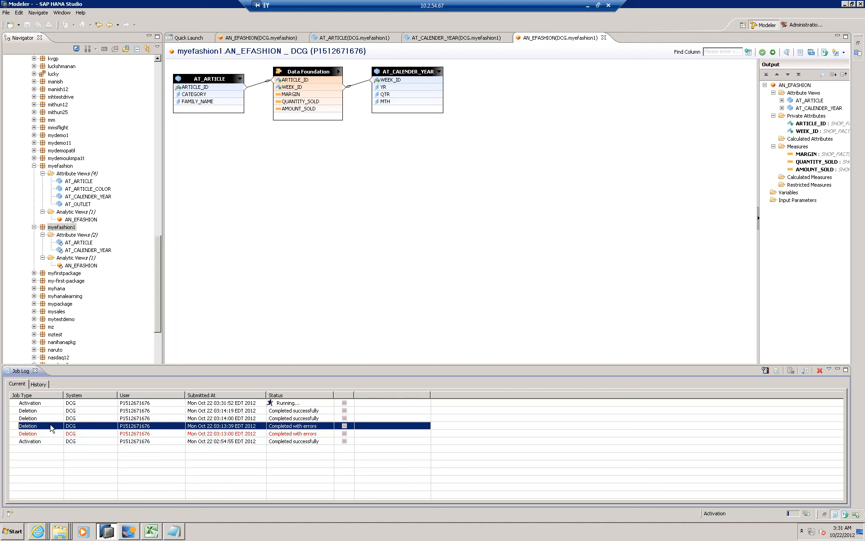
pyautogui.click(223, 405)
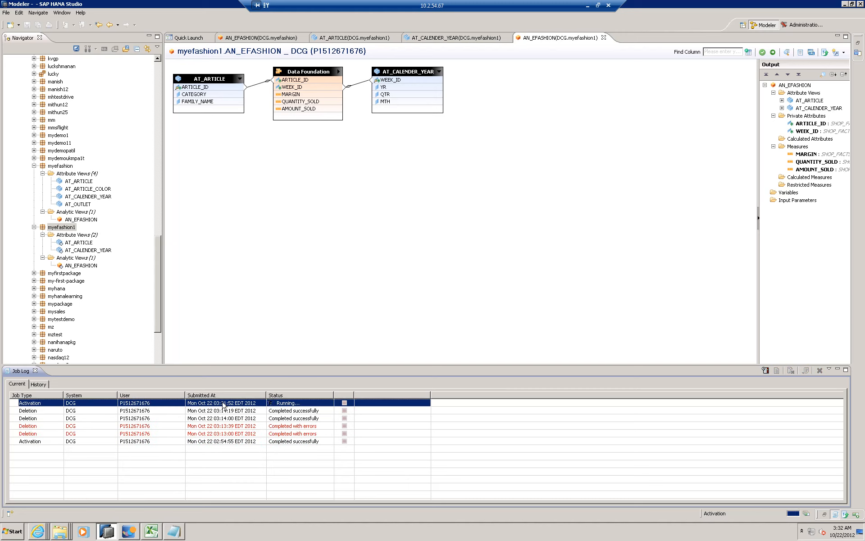
pyautogui.click(221, 411)
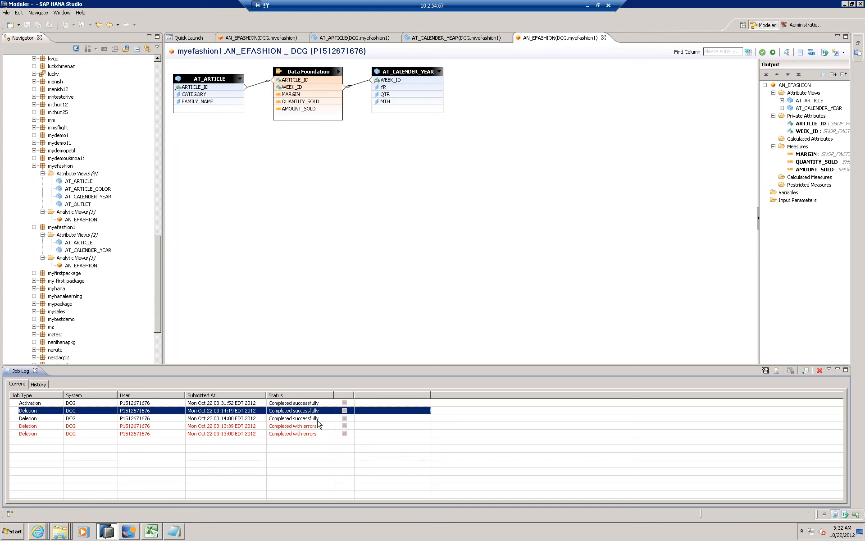
pyautogui.click(311, 403)
pyautogui.click(65, 228)
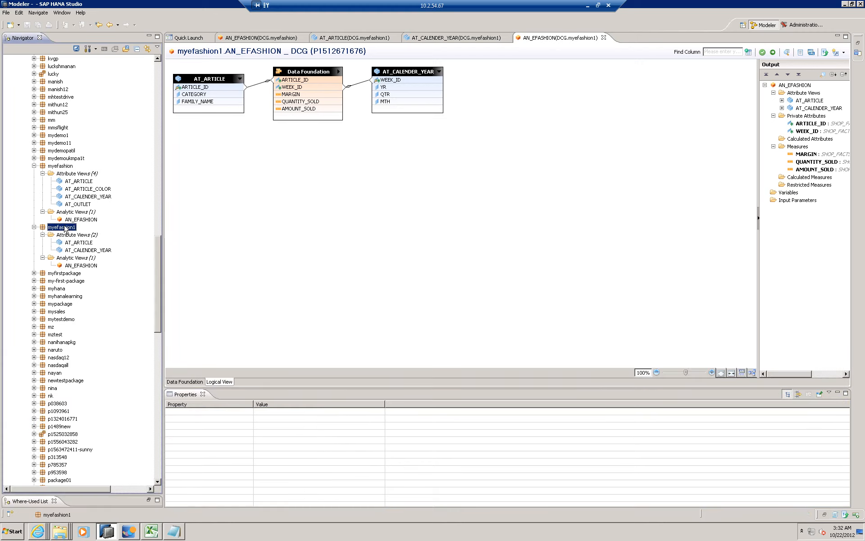
pyautogui.rightClick(65, 228)
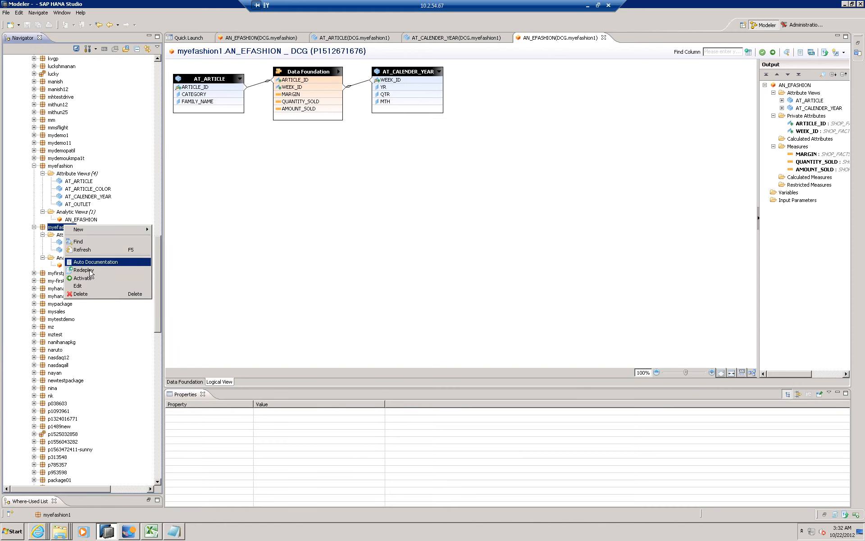
pyautogui.click(347, 246)
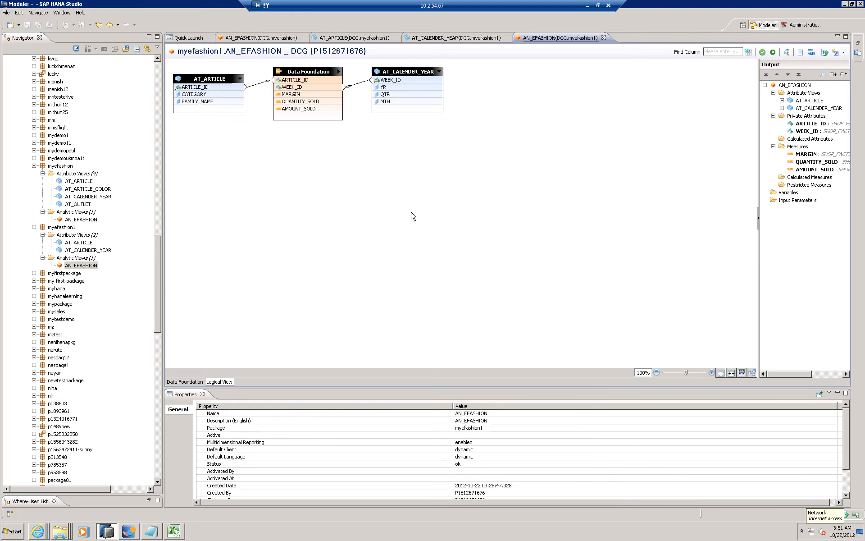
pyautogui.moveTo(158, 248)
pyautogui.mouseDown()
pyautogui.moveTo(158, 189)
pyautogui.moveTo(156, 262)
pyautogui.mouseUp()
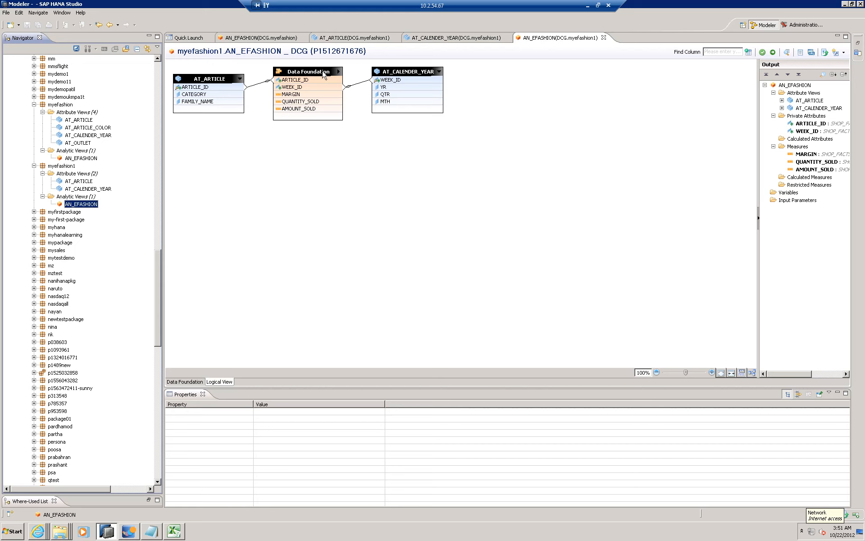
pyautogui.click(437, 248)
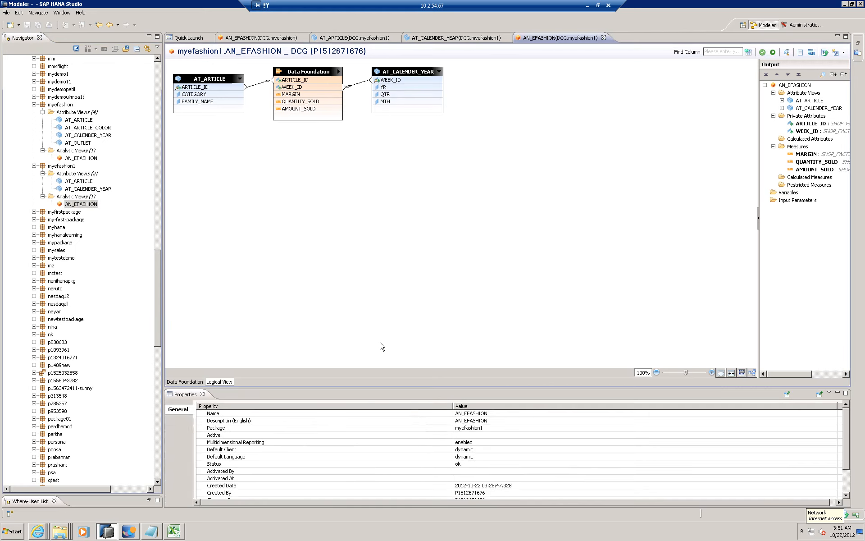
# - Switch to SAP Visual Intelligence, examine the MARGIN by CATEGORY column chart and its chart type choices, and return to SAP HANA Studio
pyautogui.click(131, 534)
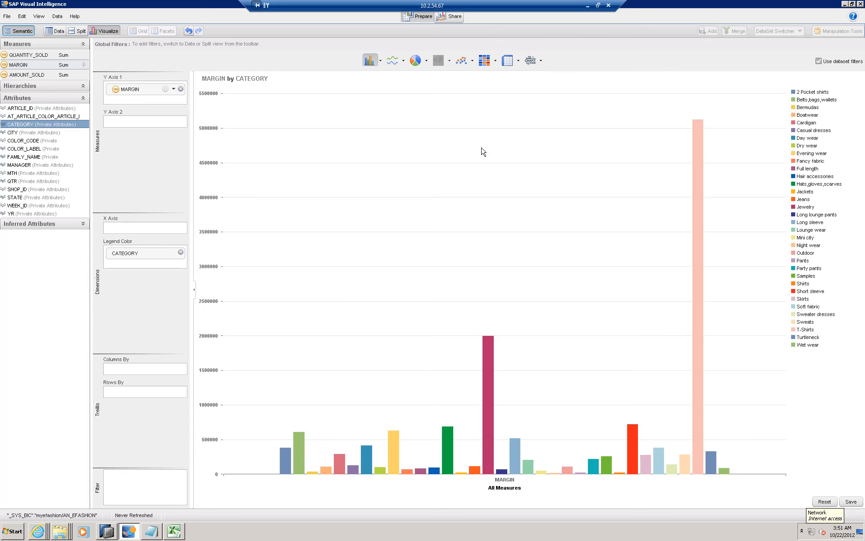
pyautogui.click(379, 61)
pyautogui.click(380, 61)
pyautogui.click(845, 6)
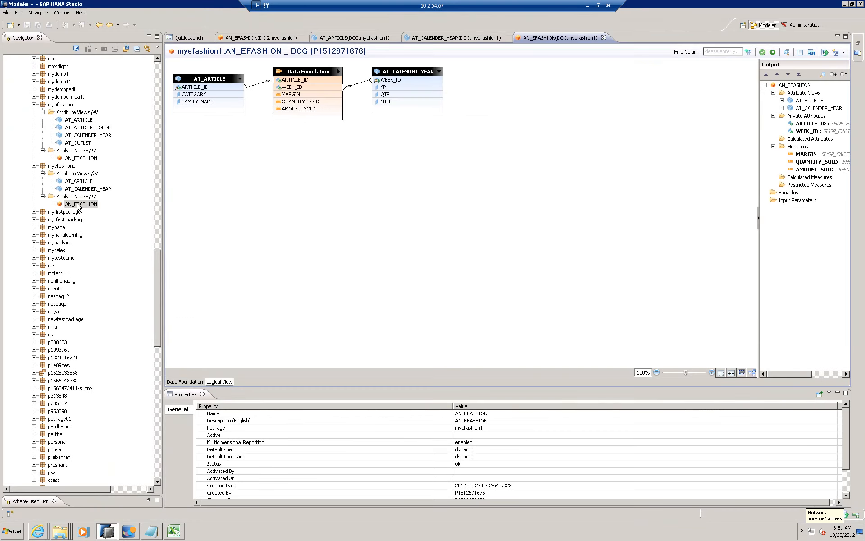
pyautogui.click(68, 166)
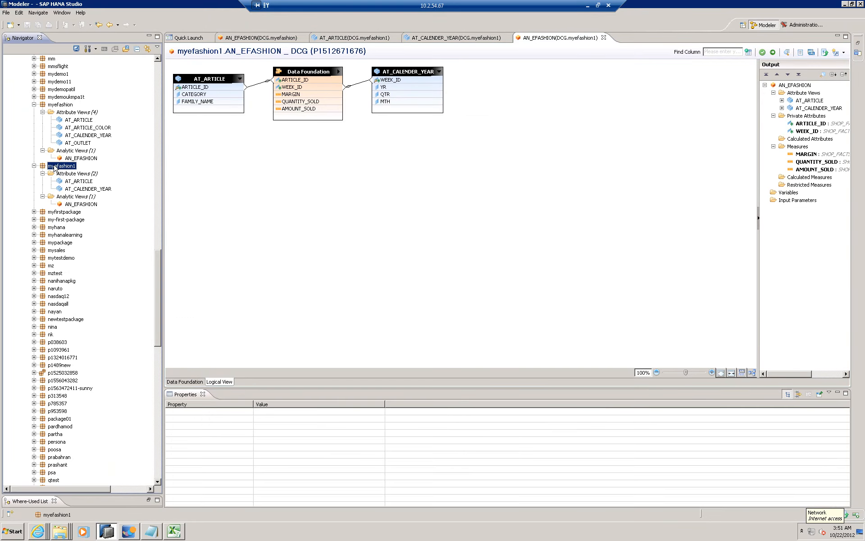
pyautogui.rightClick(54, 167)
pyautogui.press('Escape')
pyautogui.scroll(3, 161, 279)
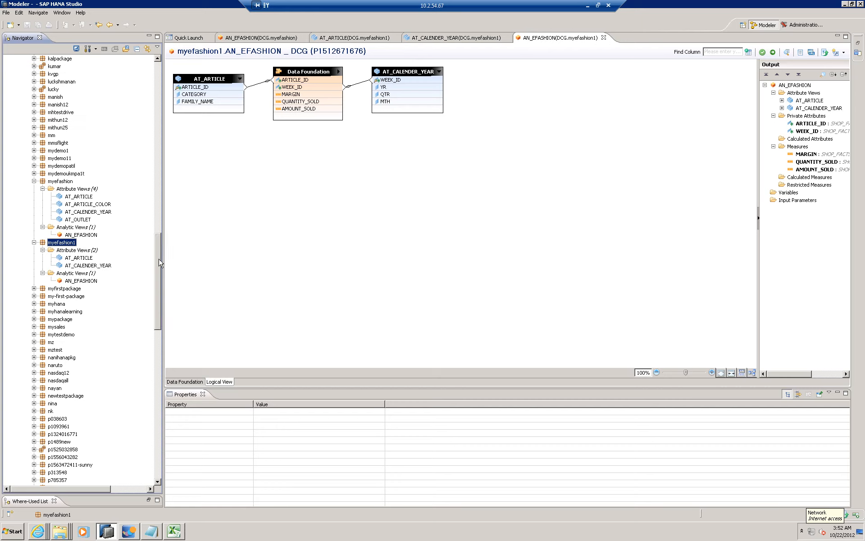